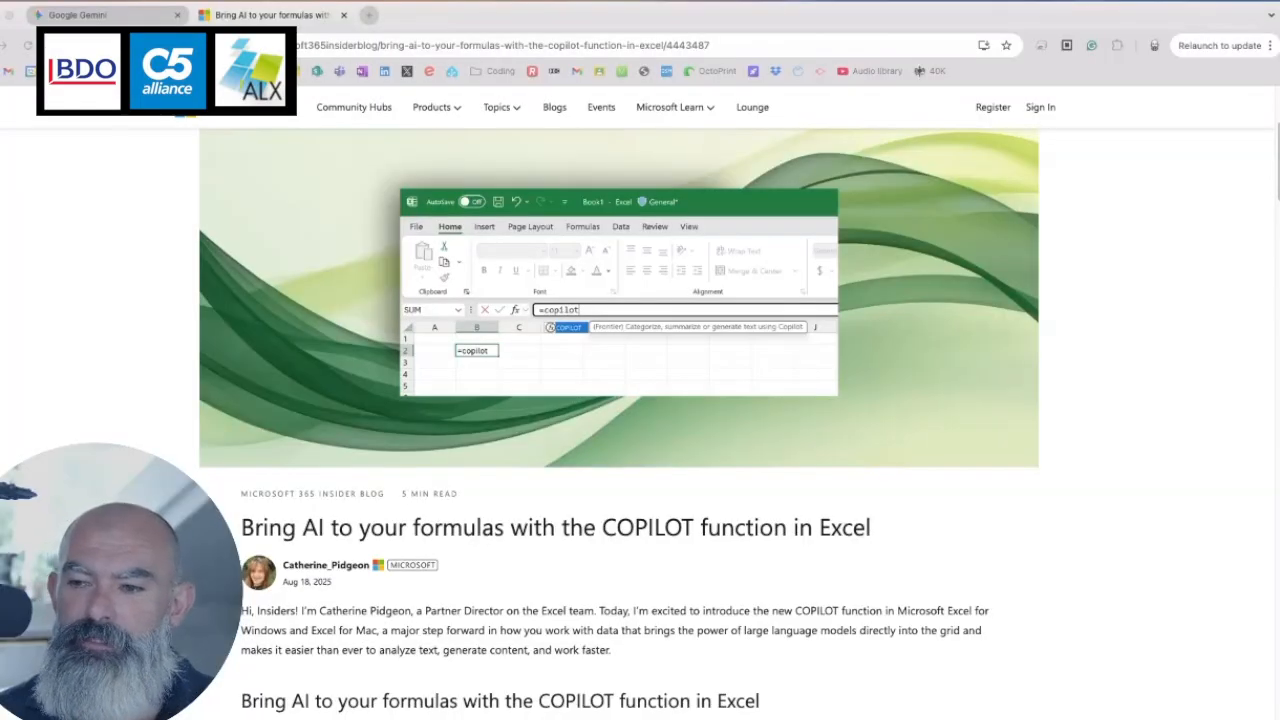
Look through the blog article on Excel's COPILOT function, including the Airport Codes and WRAPROWS grid examples
scroll(803, 393, down, 1)
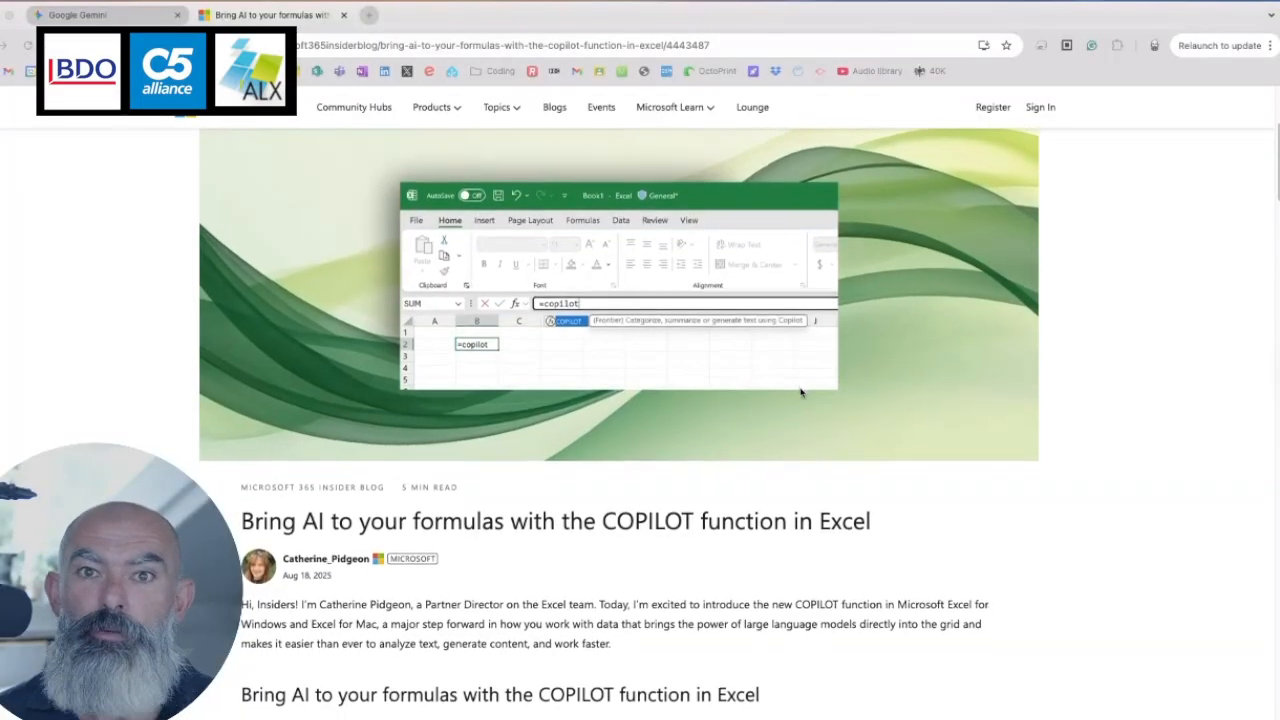
scroll(800, 393, down, 4)
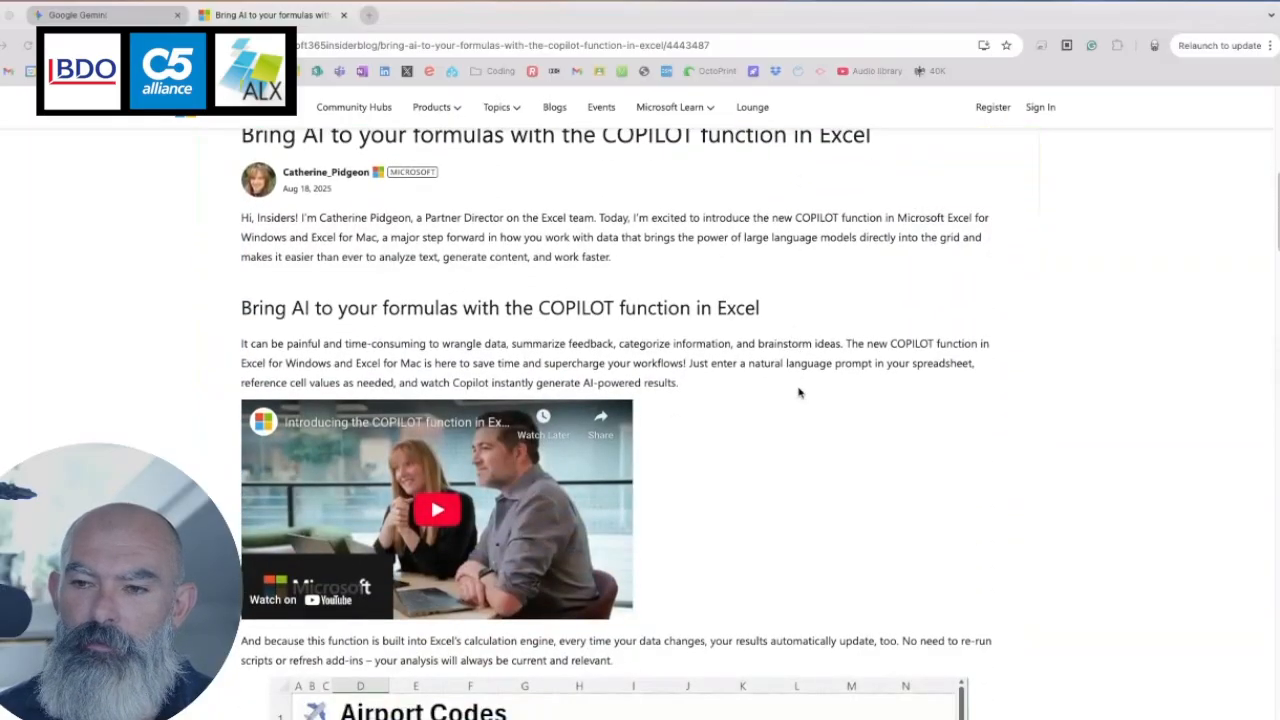
scroll(799, 393, down, 8)
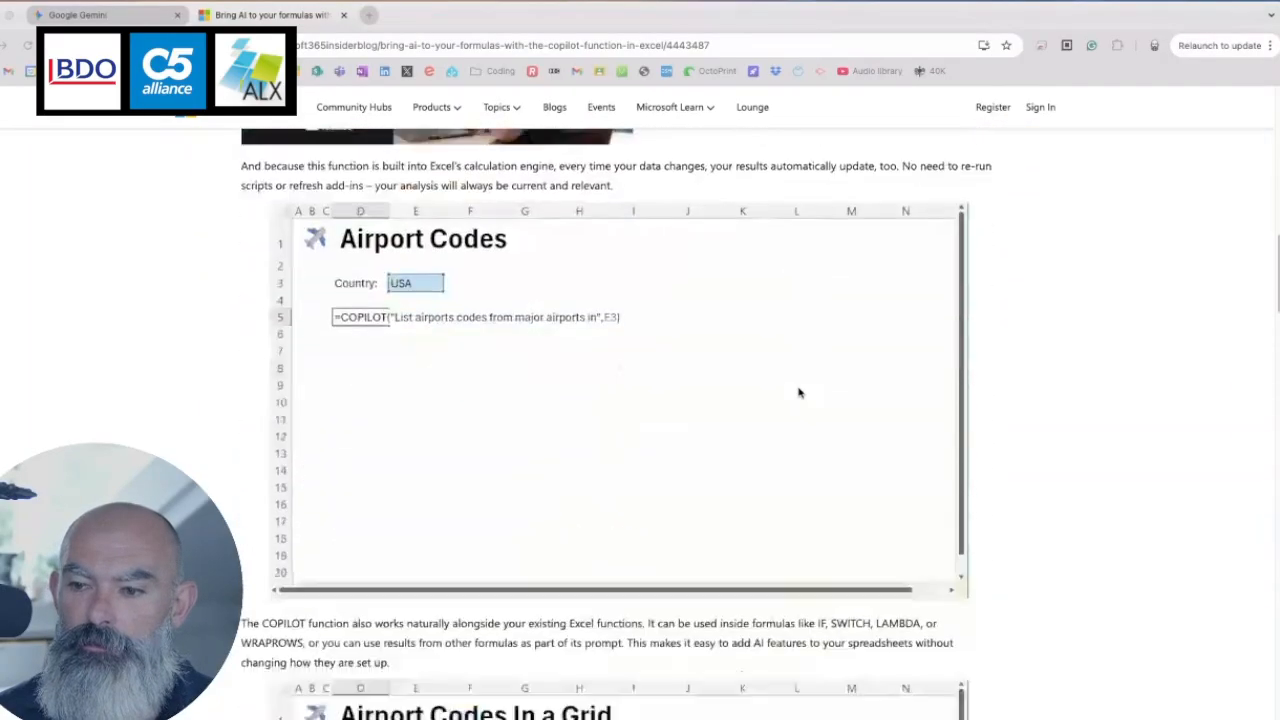
scroll(799, 393, down, 2)
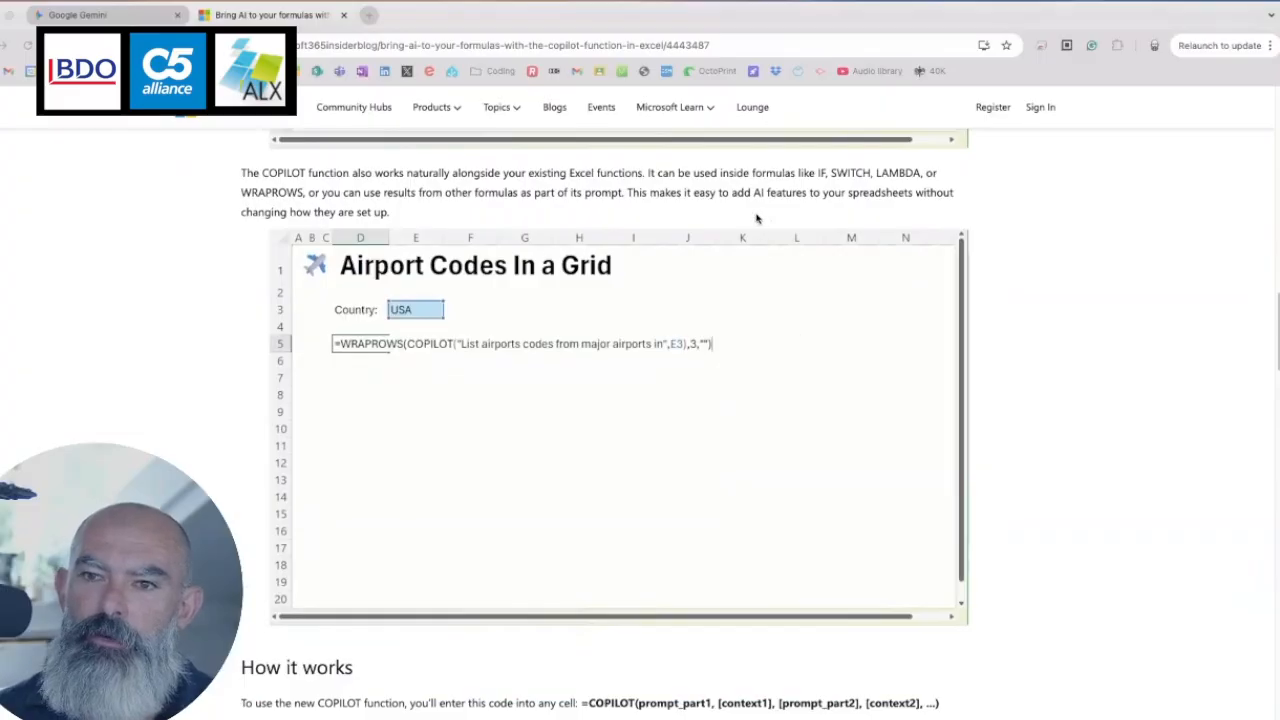
key(super+Tab)
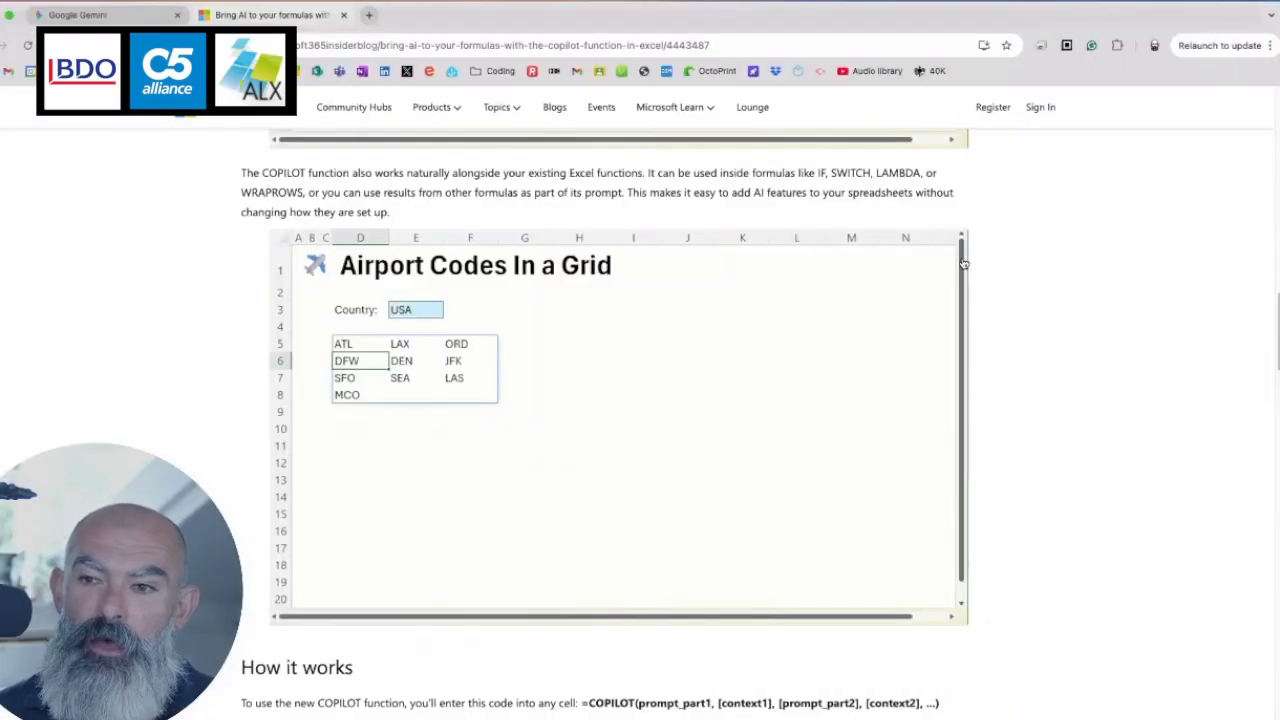
Switch to the Google Gemini chat and review its financial COPILOT formula examples, from headline sentiment analysis to financial modelling formulas
click(126, 19)
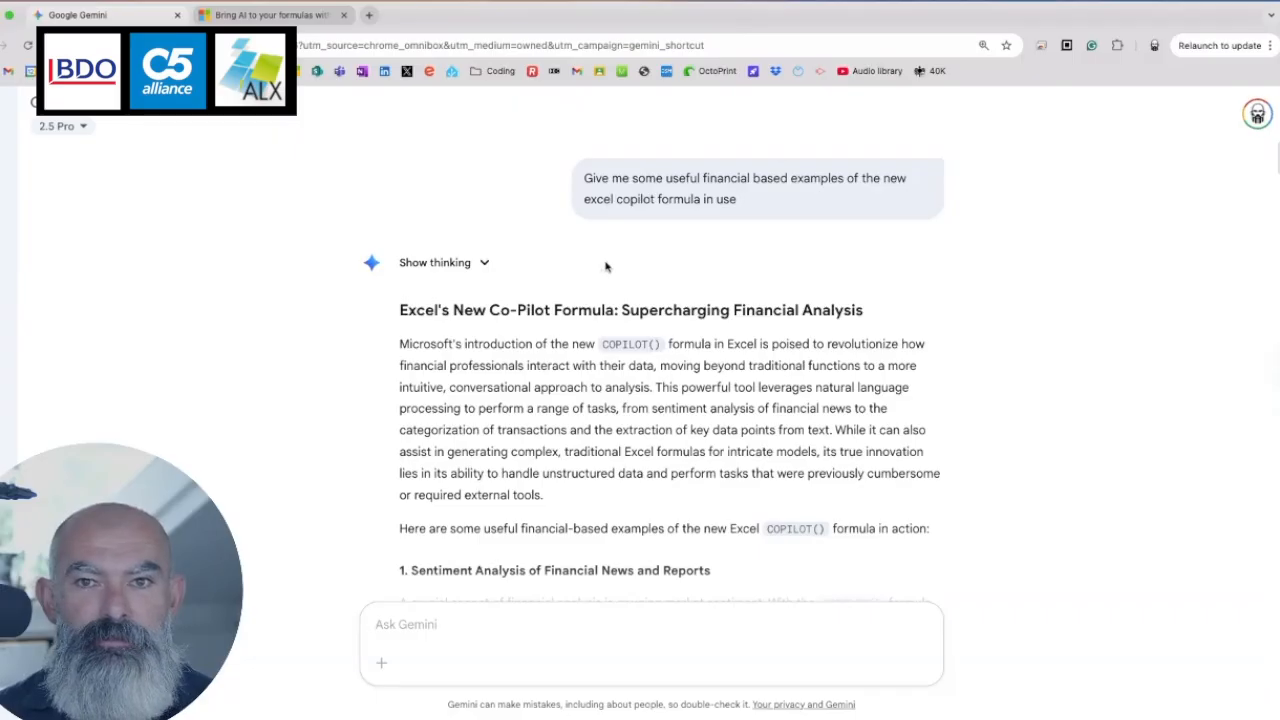
scroll(612, 288, down, 1)
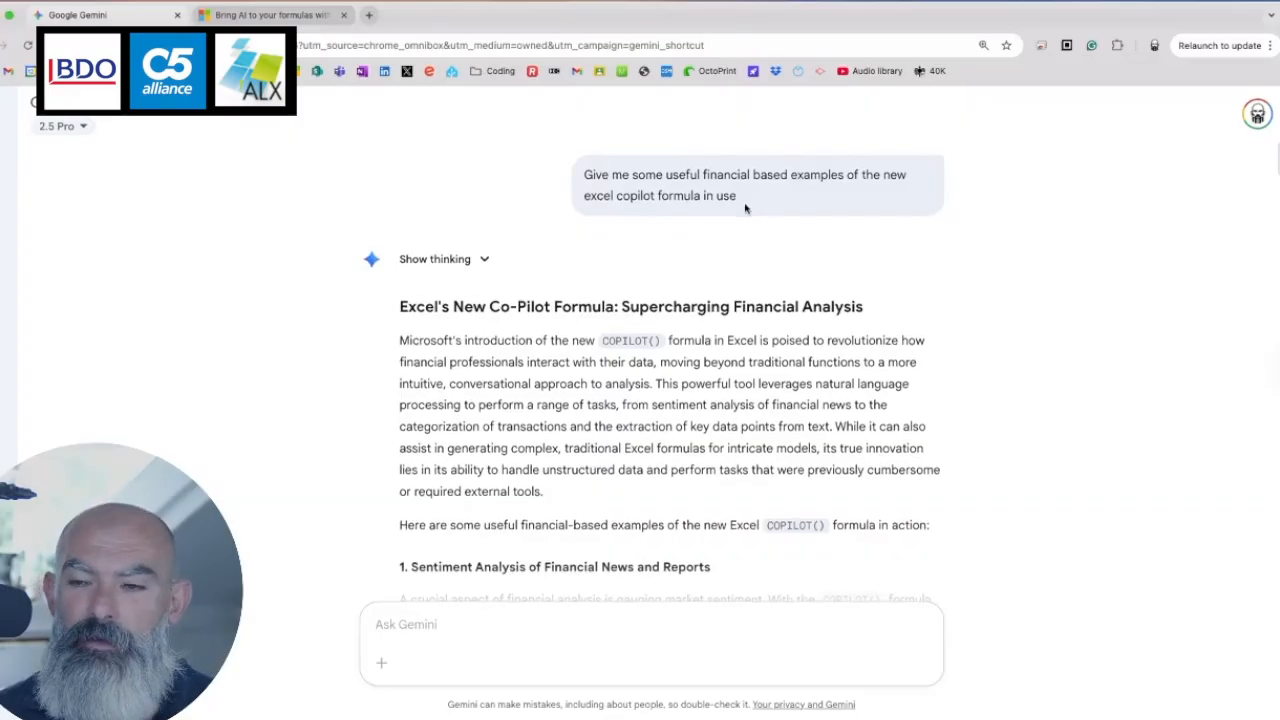
scroll(748, 206, down, 5)
scroll(742, 208, down, 5)
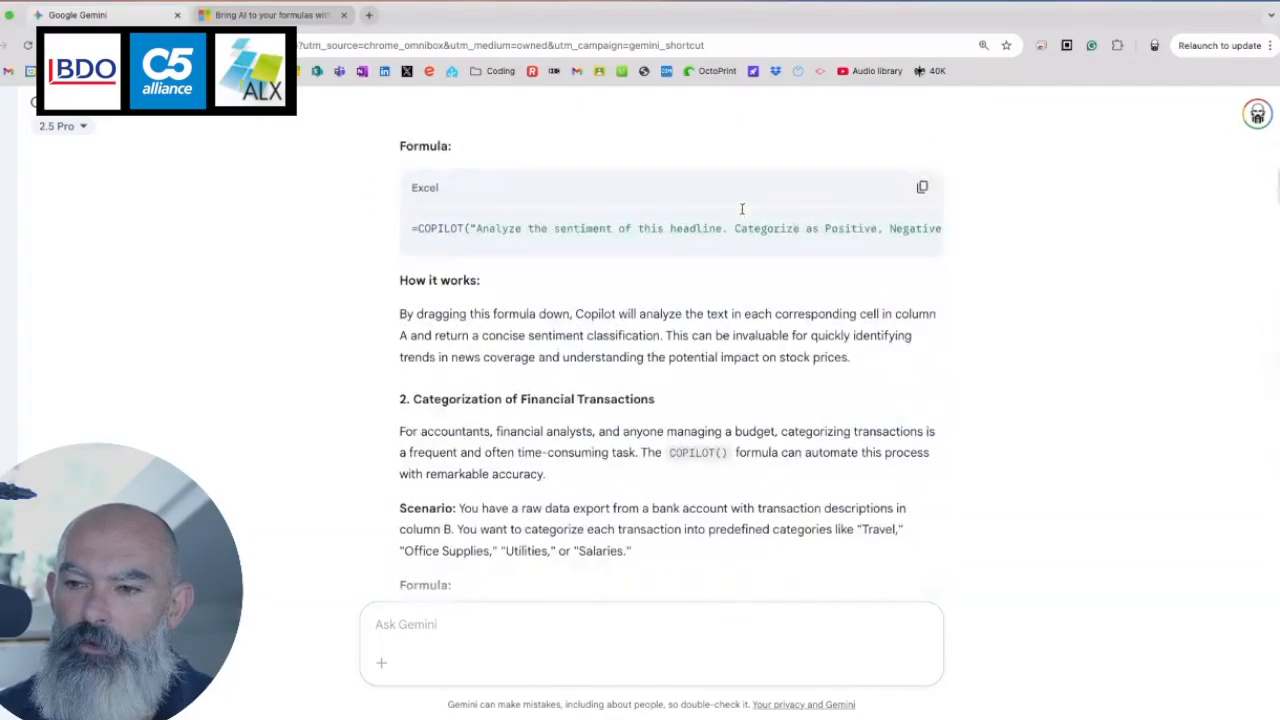
drag(421, 230, 922, 226)
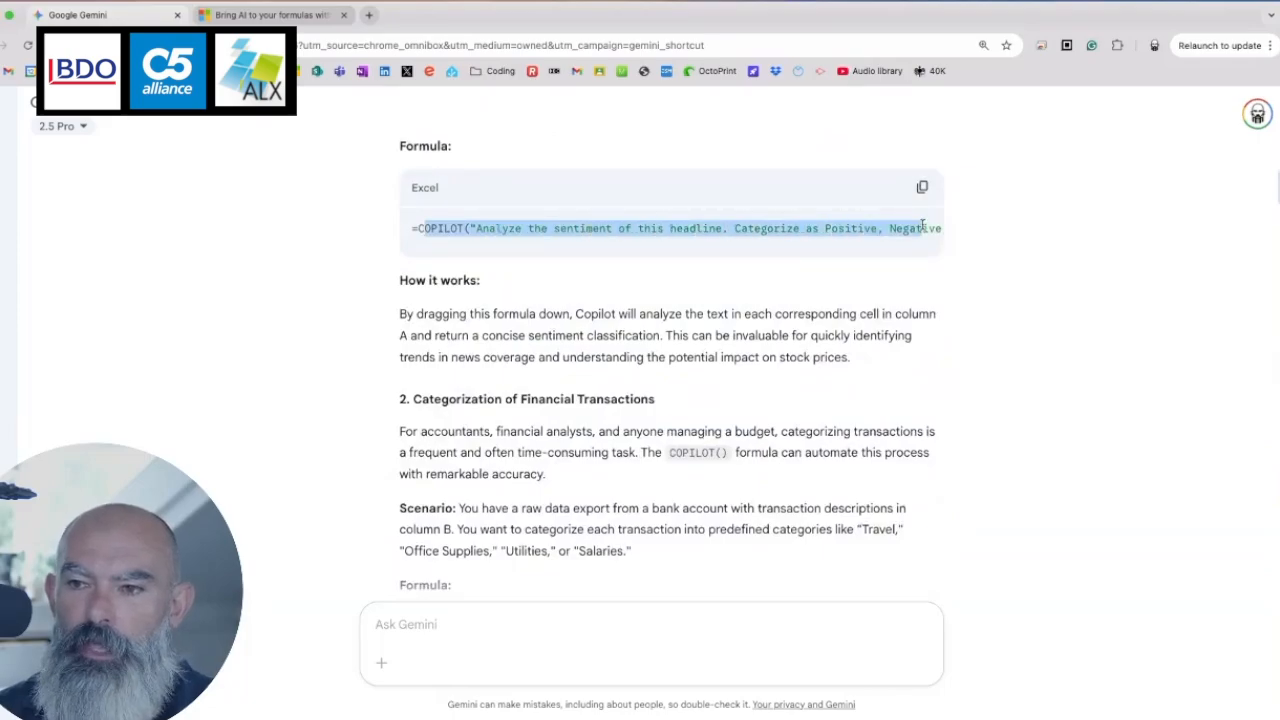
click(717, 226)
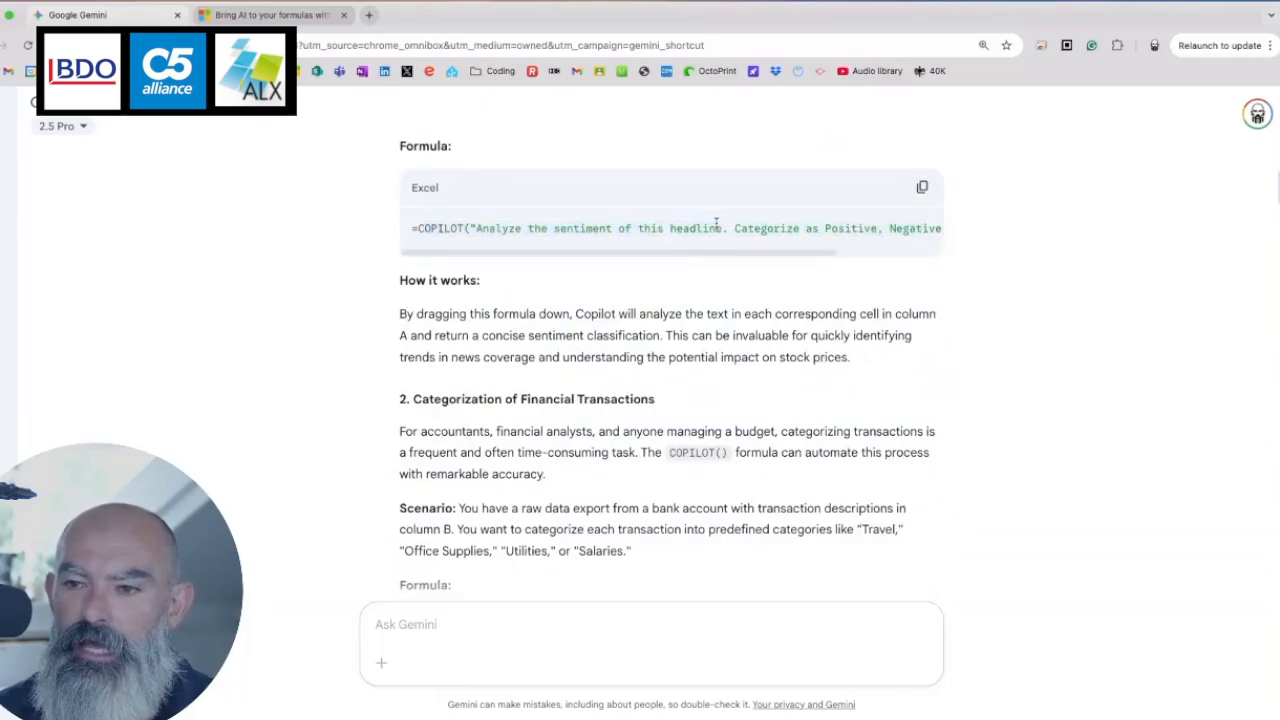
scroll(717, 228, up, 4)
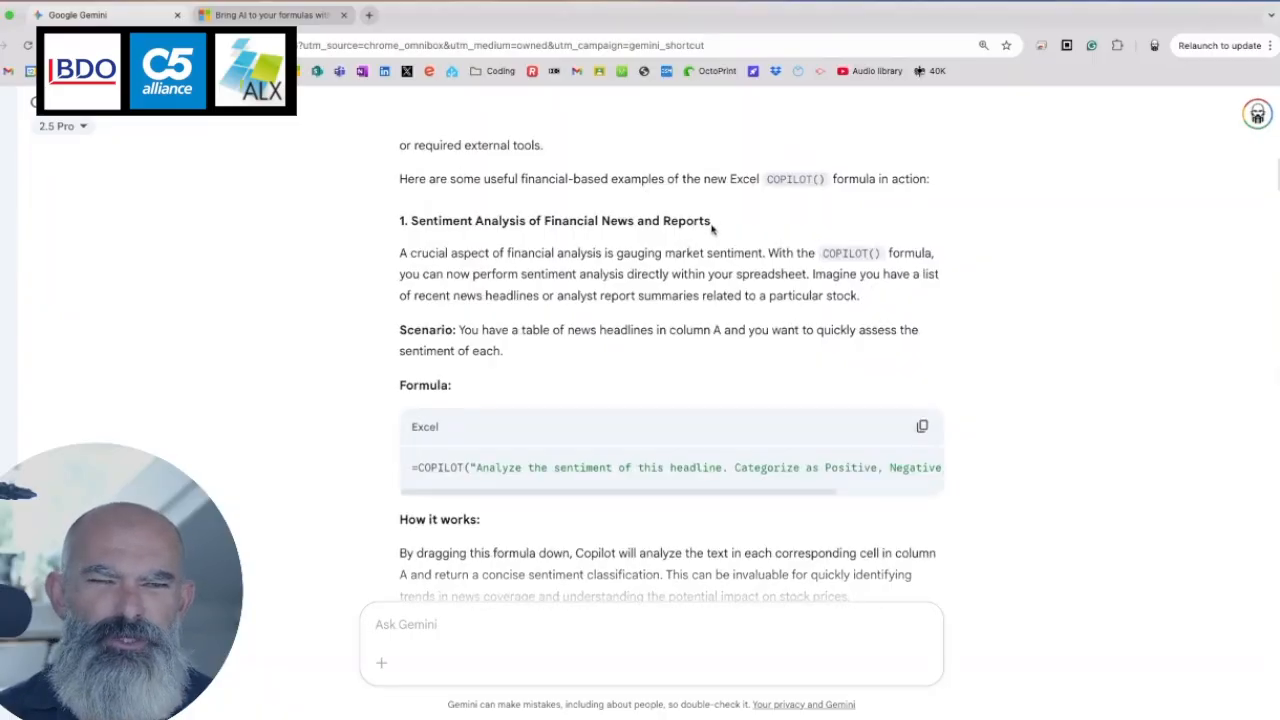
scroll(728, 320, down, 1)
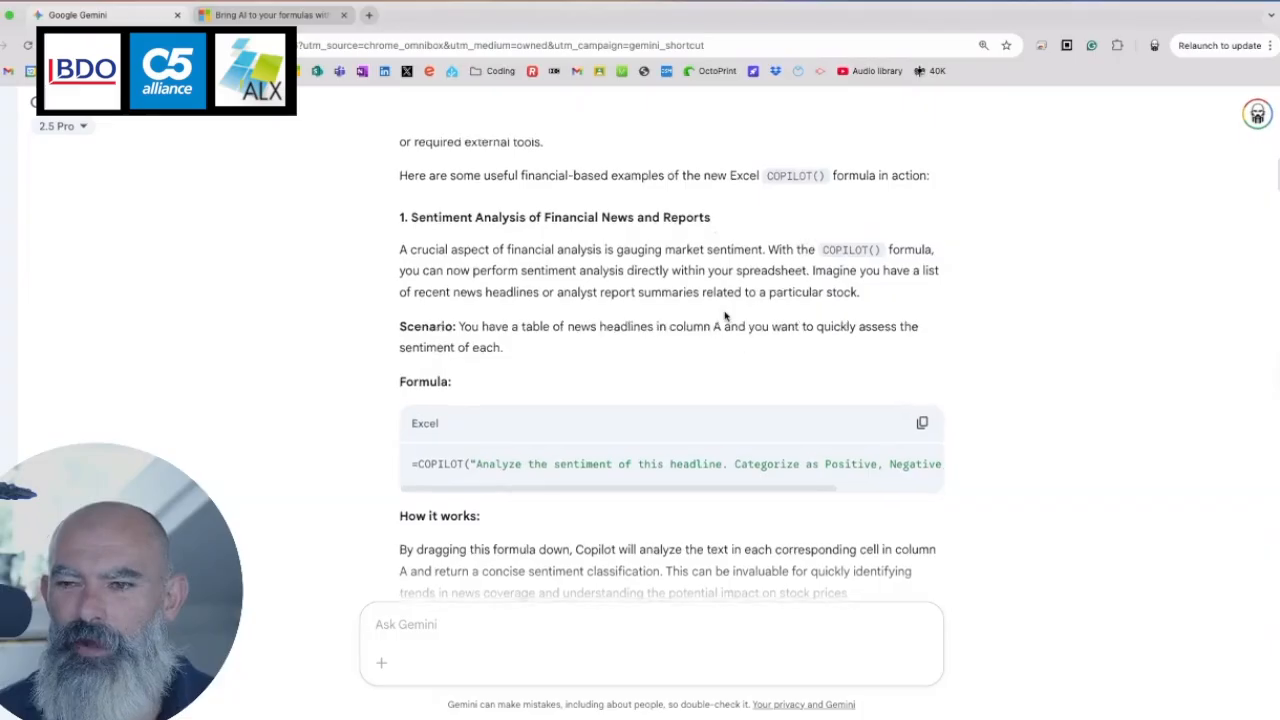
scroll(725, 316, down, 8)
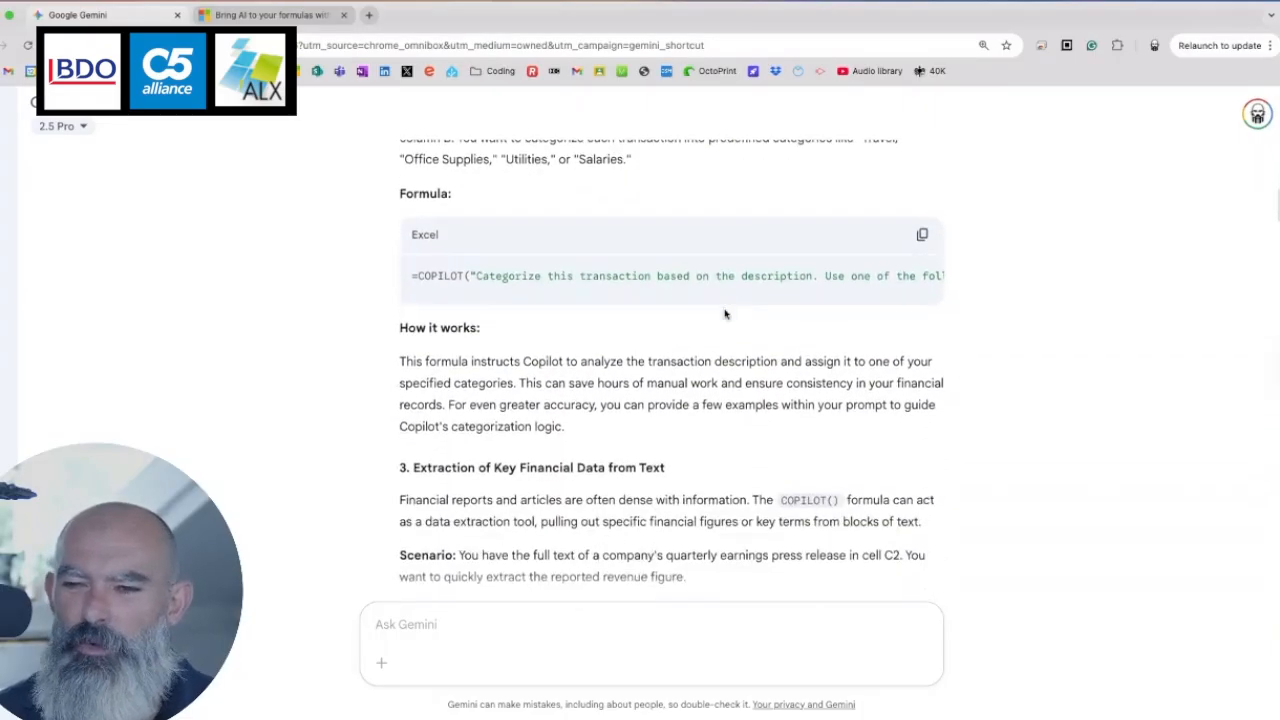
scroll(725, 314, down, 4)
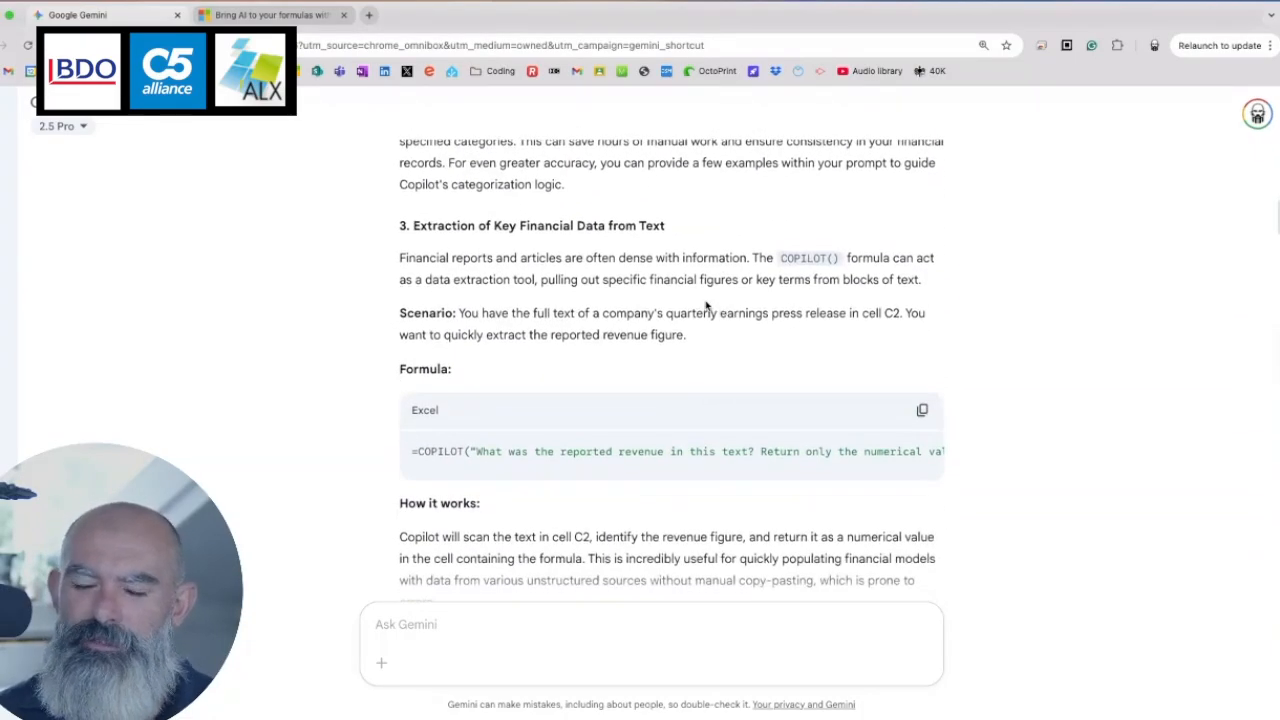
scroll(706, 306, down, 10)
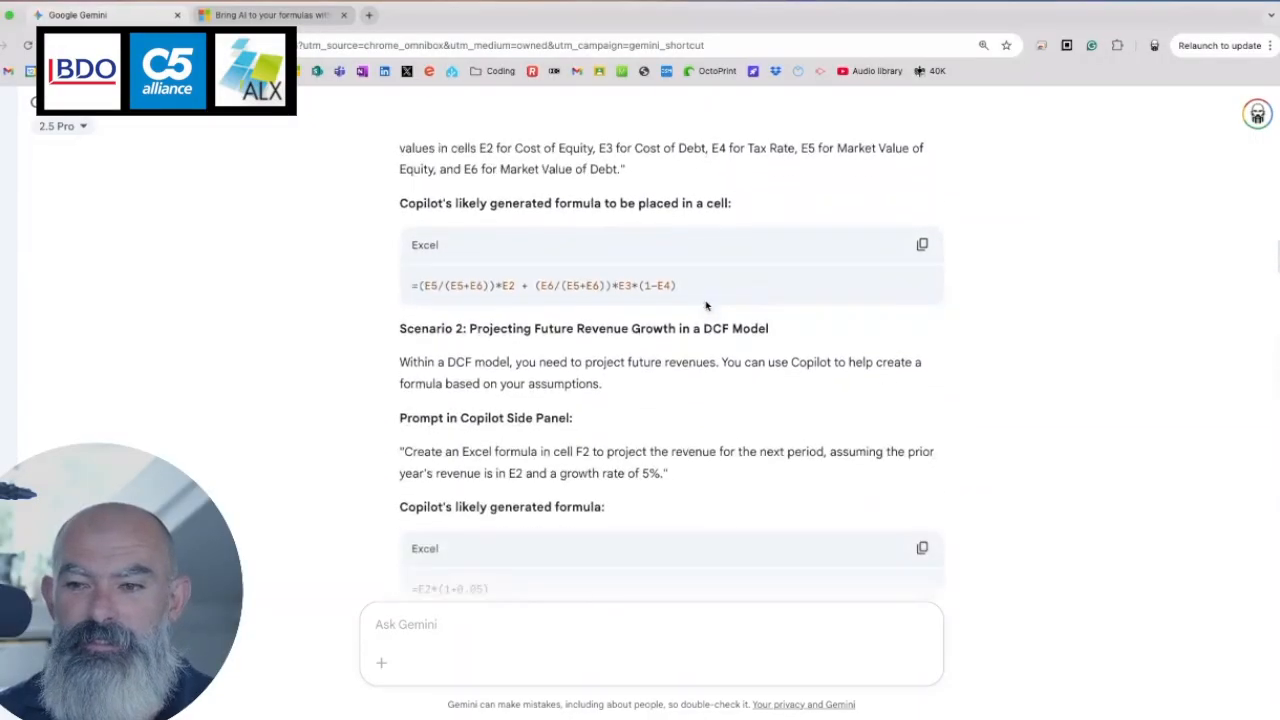
Read through the general workplace COPILOT examples, covering project management, lead qualification, follow-up emails and customer support
scroll(706, 306, down, 20)
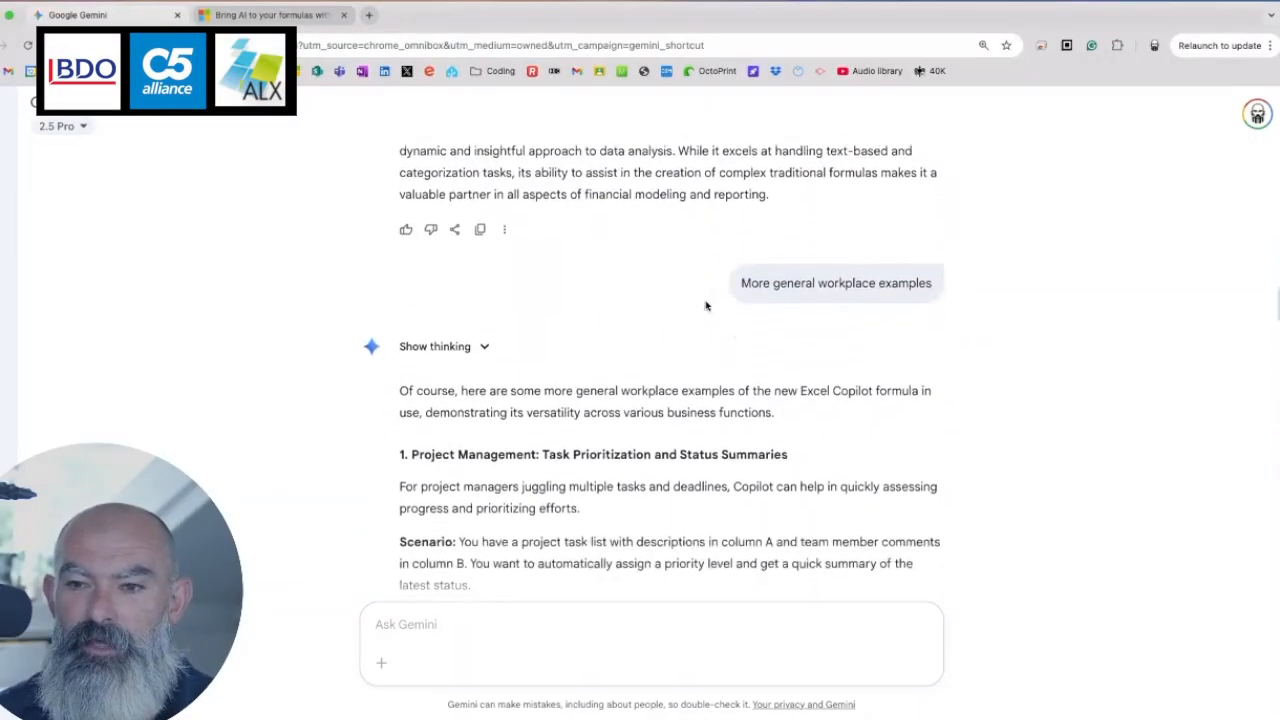
scroll(706, 306, down, 2)
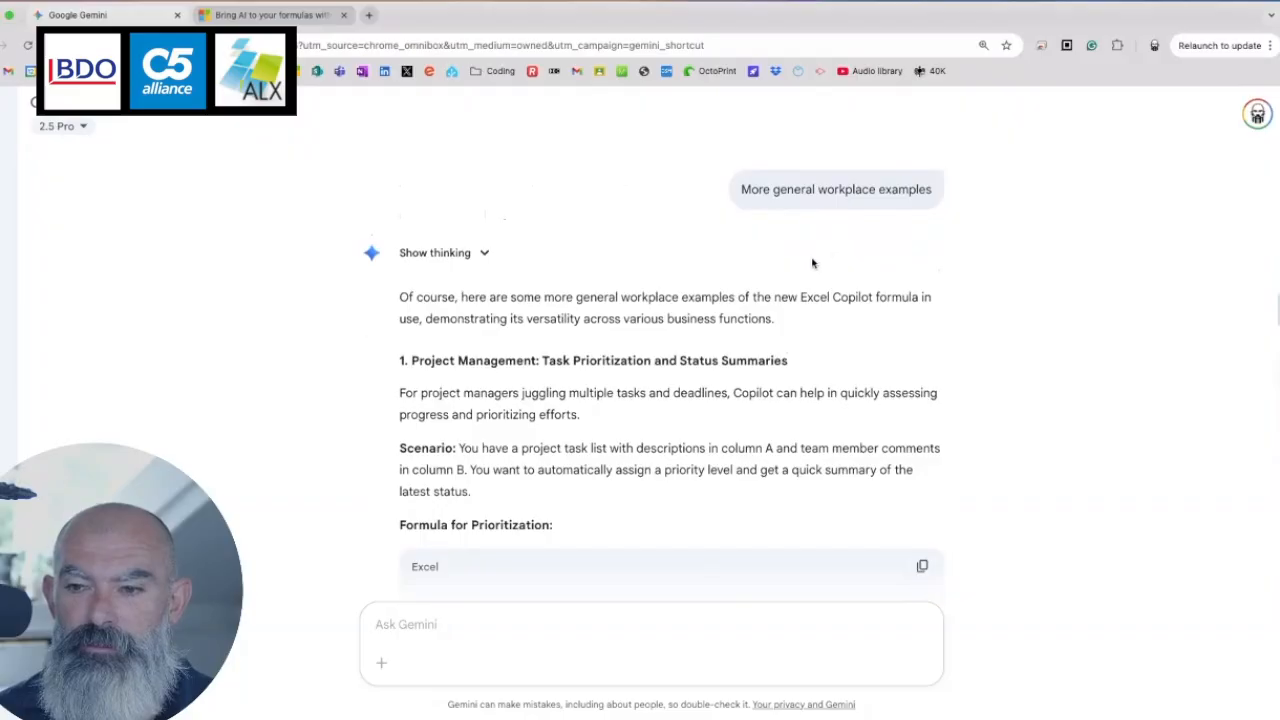
scroll(810, 265, down, 5)
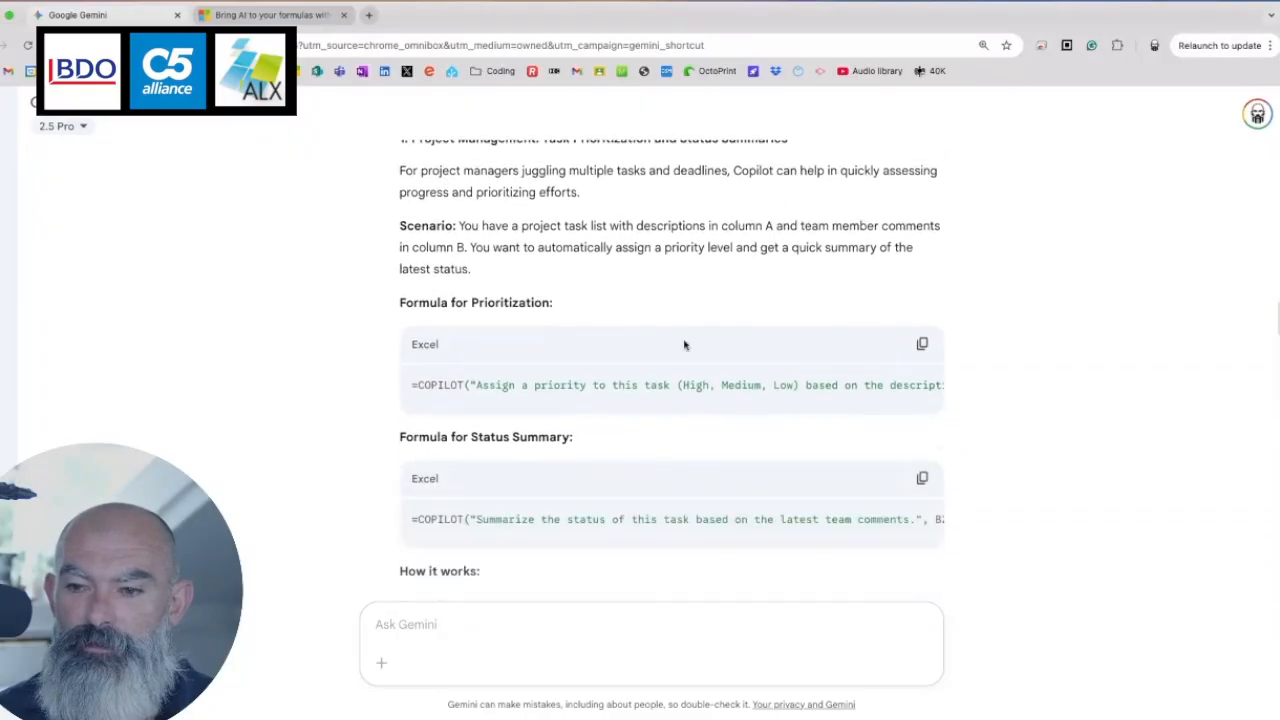
scroll(684, 345, down, 12)
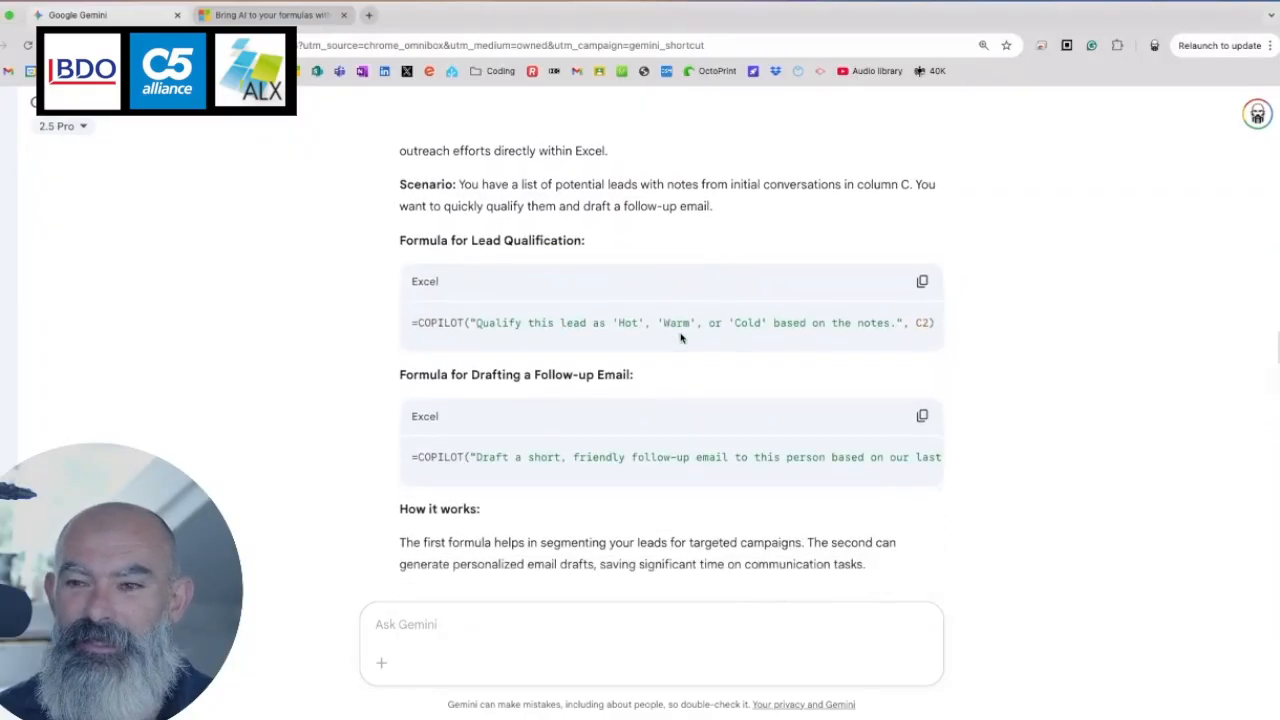
scroll(680, 338, down, 20)
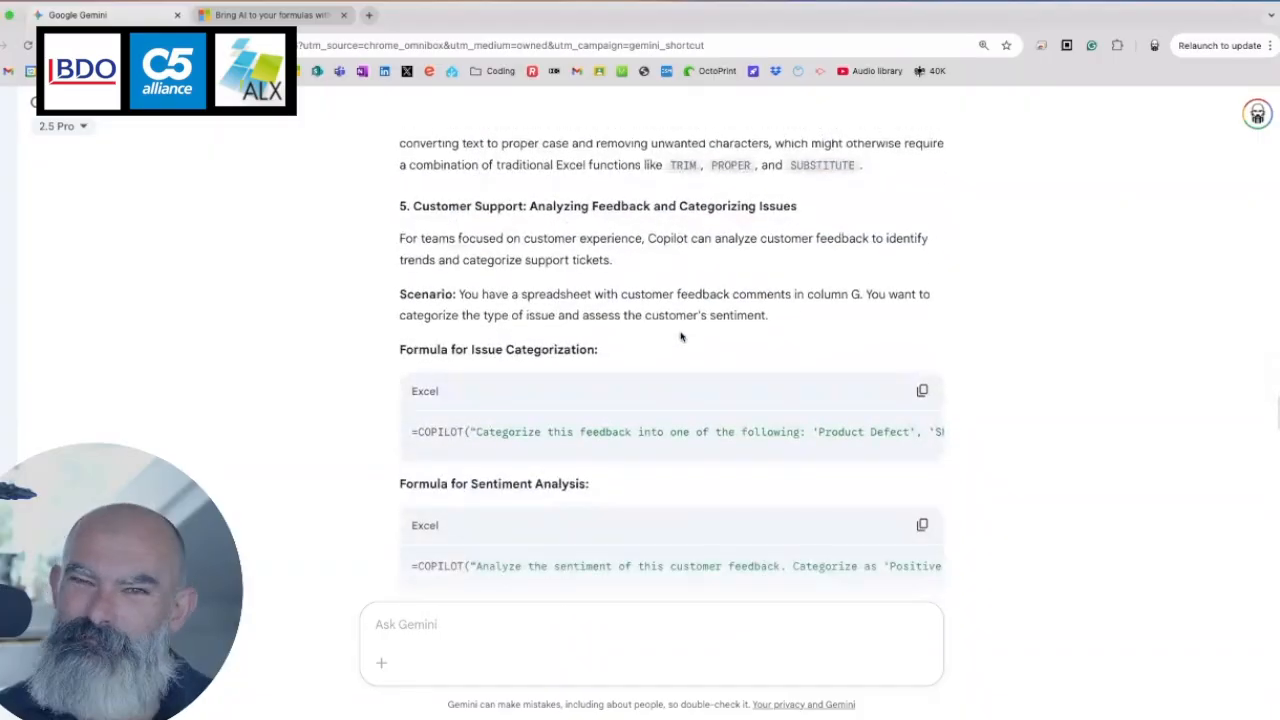
Examine the Project Management test dataset, highlighting its task prioritization and status summary formulas and checking the sample data
scroll(680, 337, down, 15)
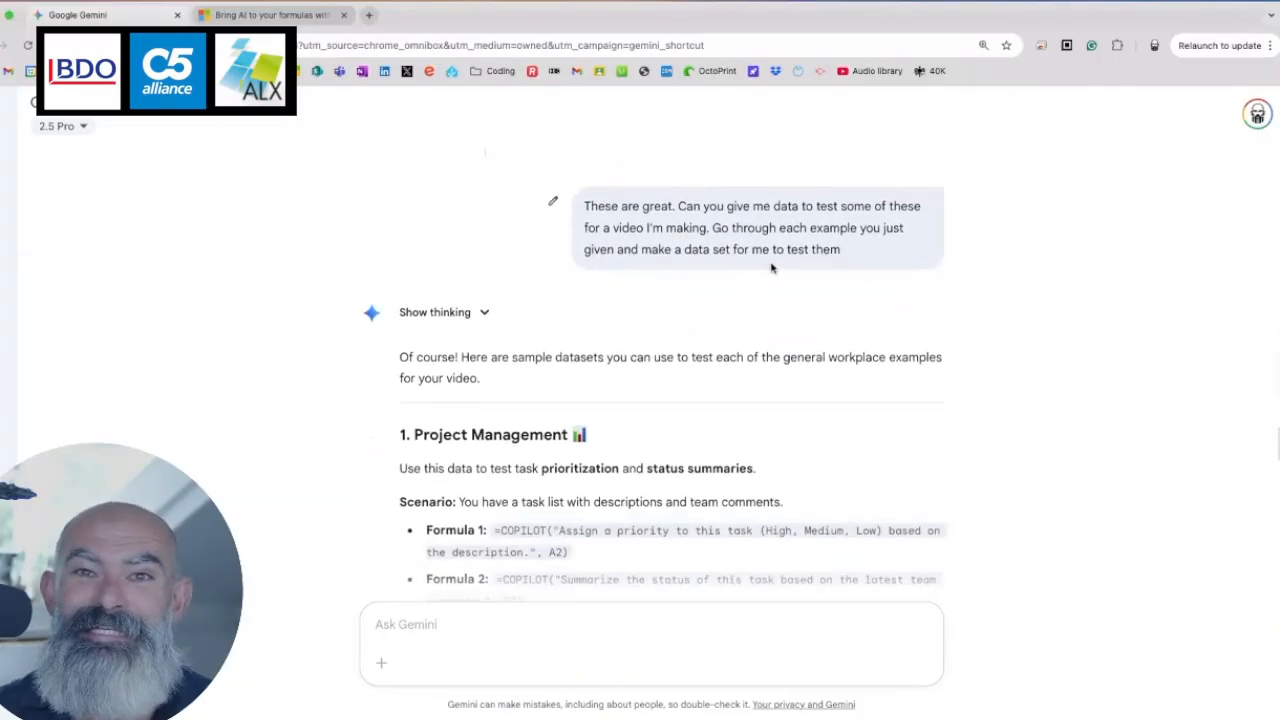
scroll(751, 279, down, 1)
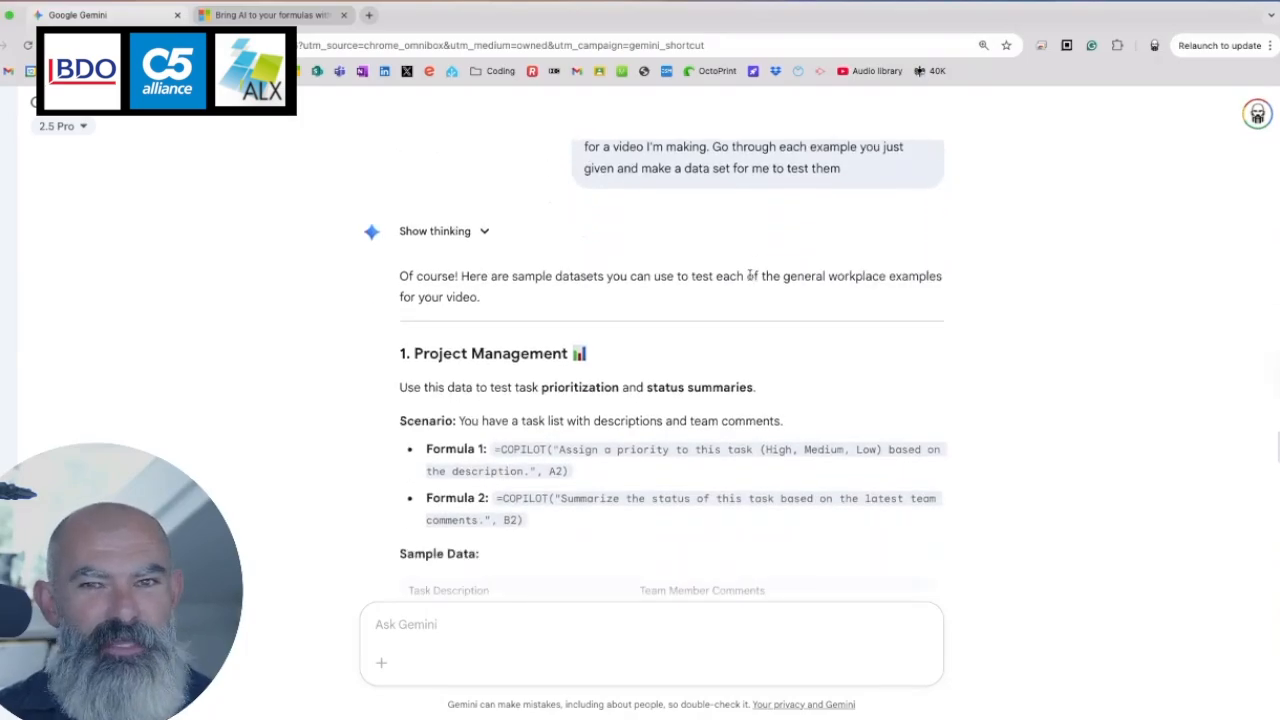
scroll(750, 272, down, 1)
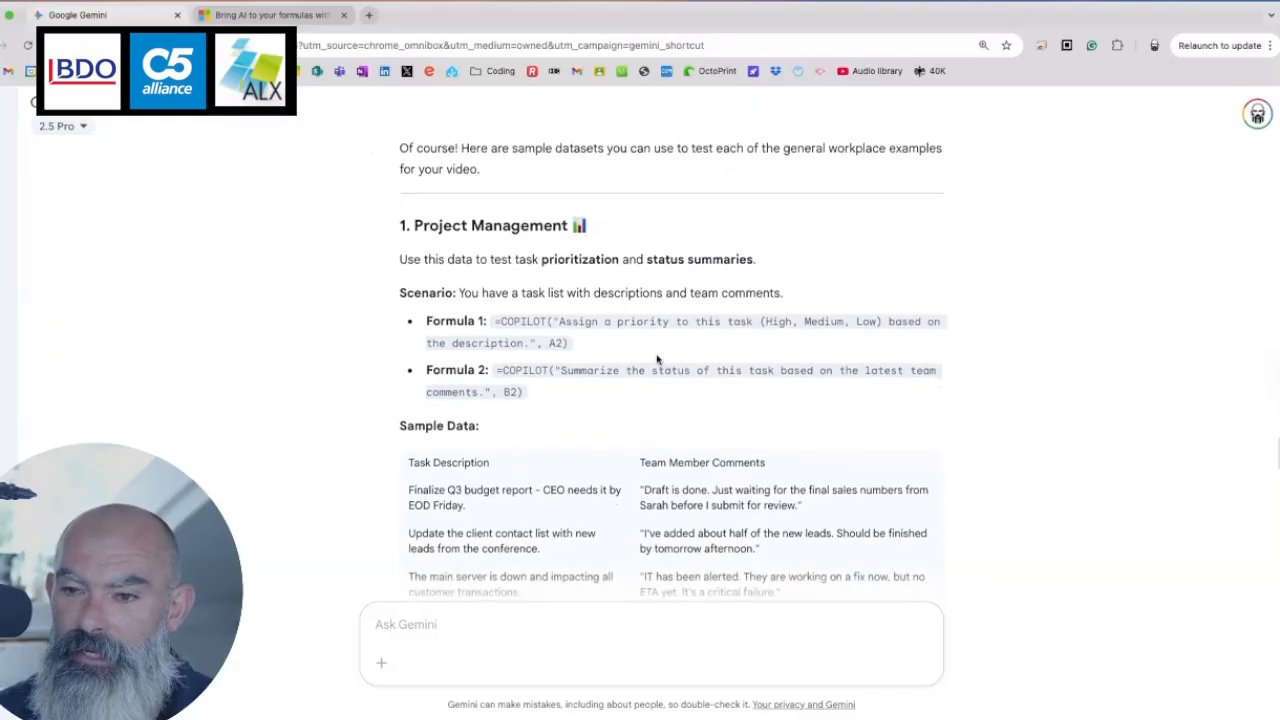
scroll(640, 310, down, 3)
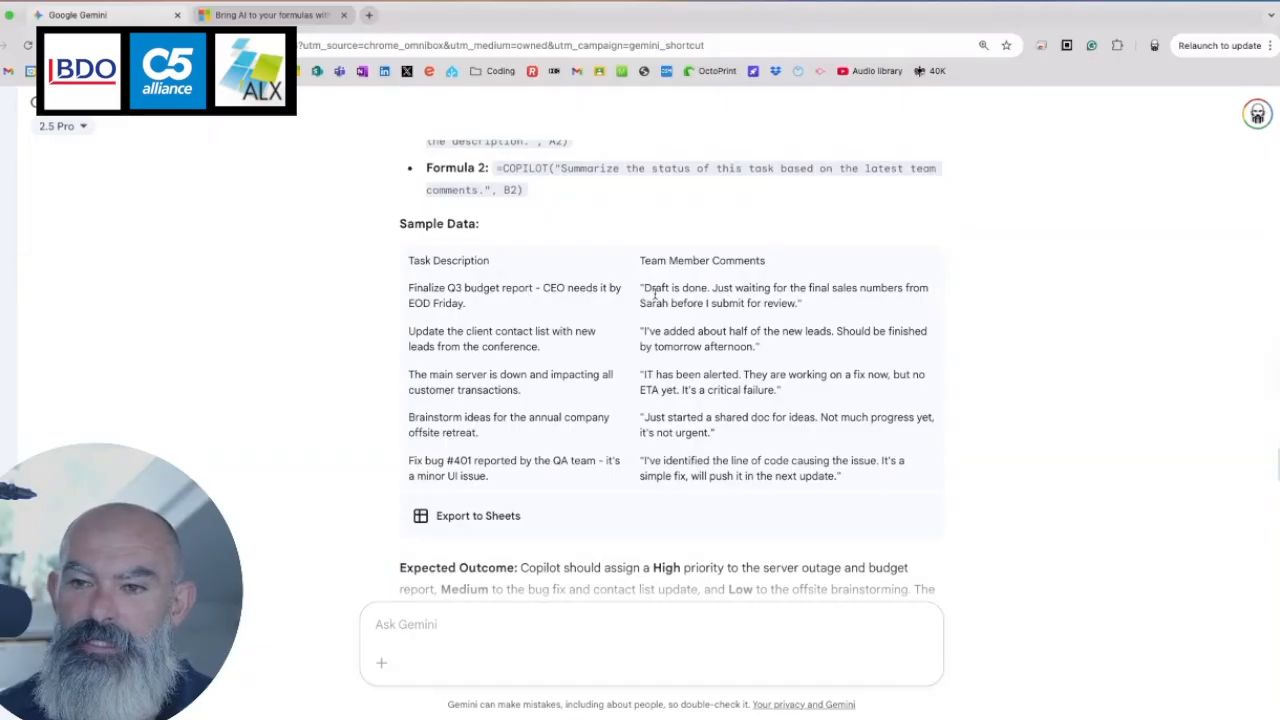
scroll(759, 293, up, 1)
scroll(759, 293, up, 3)
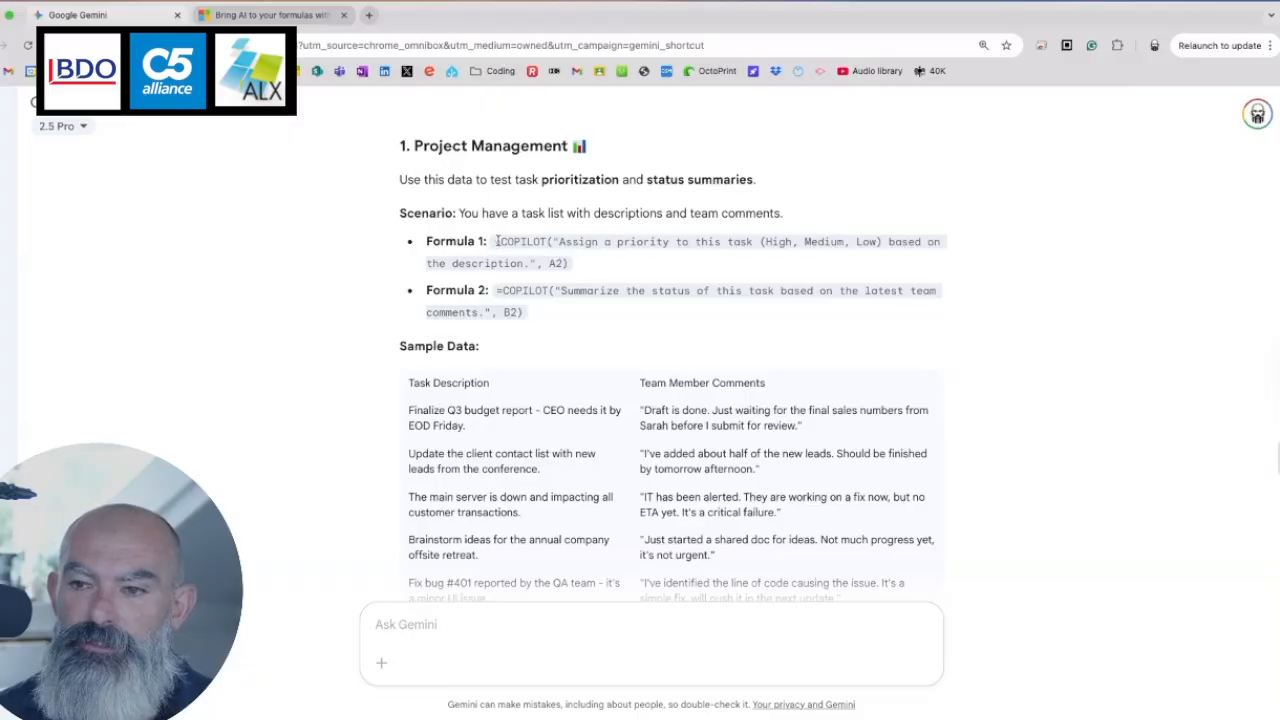
drag(497, 241, 685, 257)
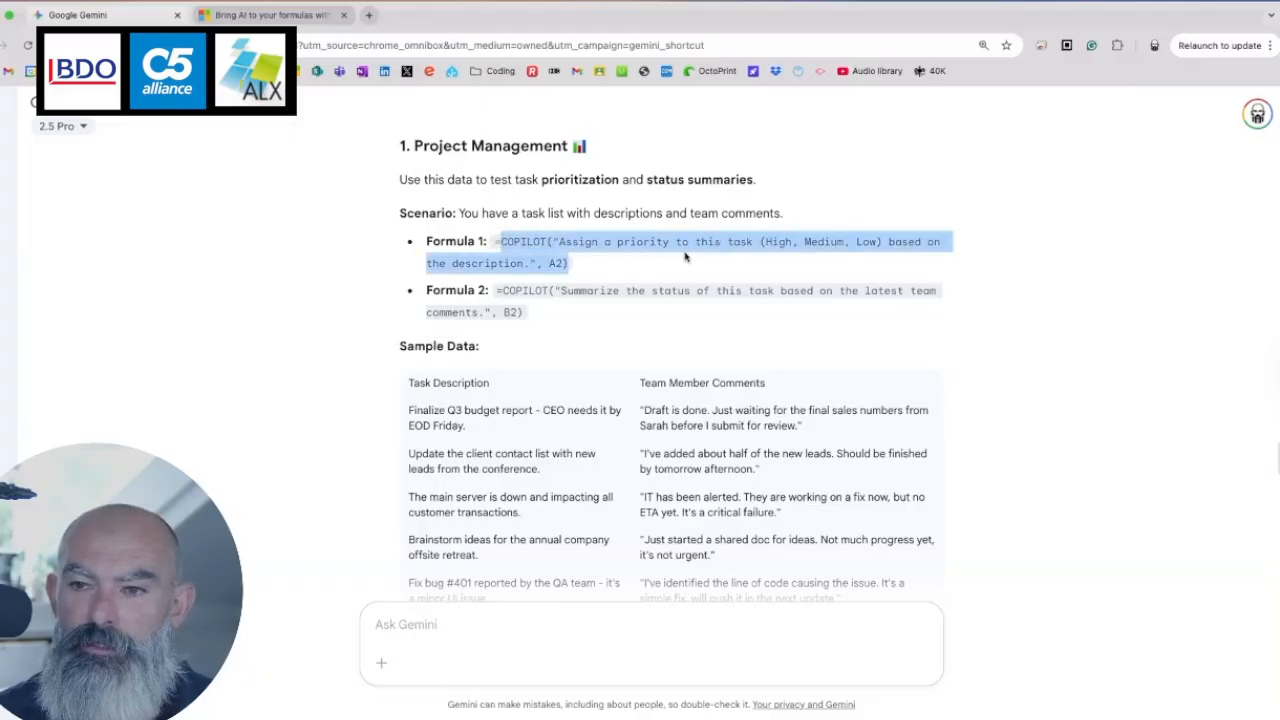
click(750, 265)
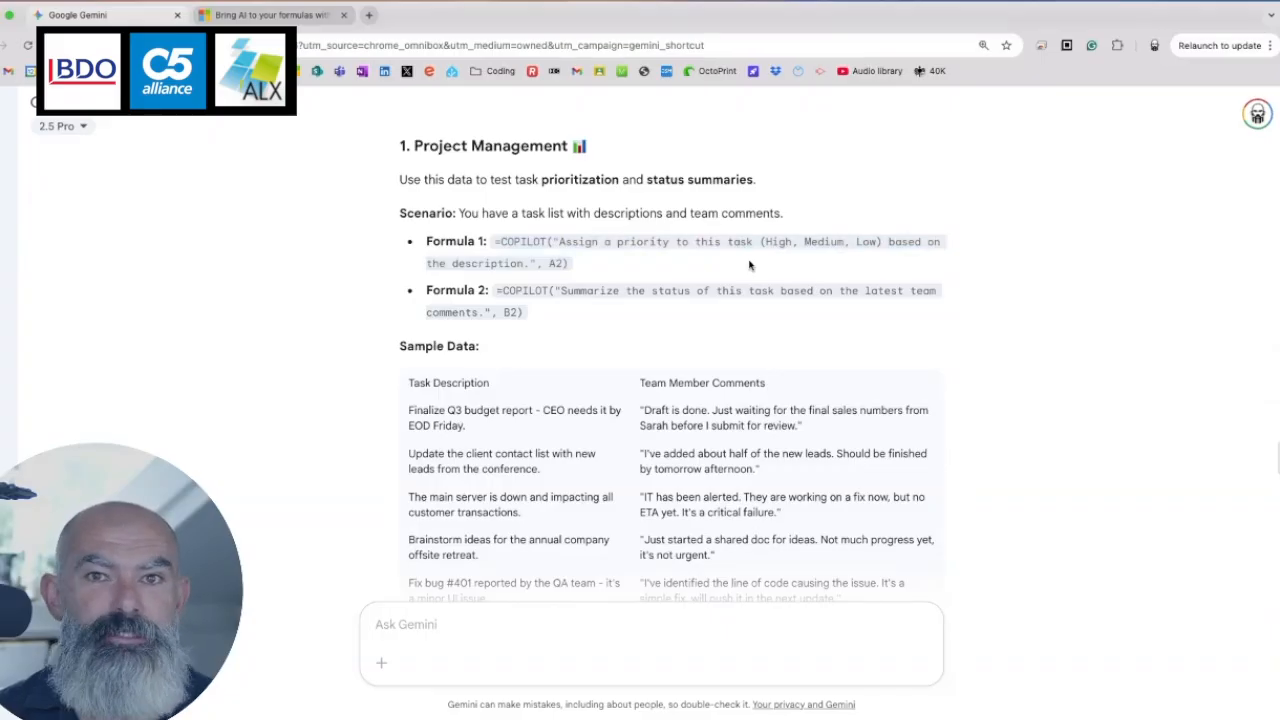
drag(550, 315, 527, 290)
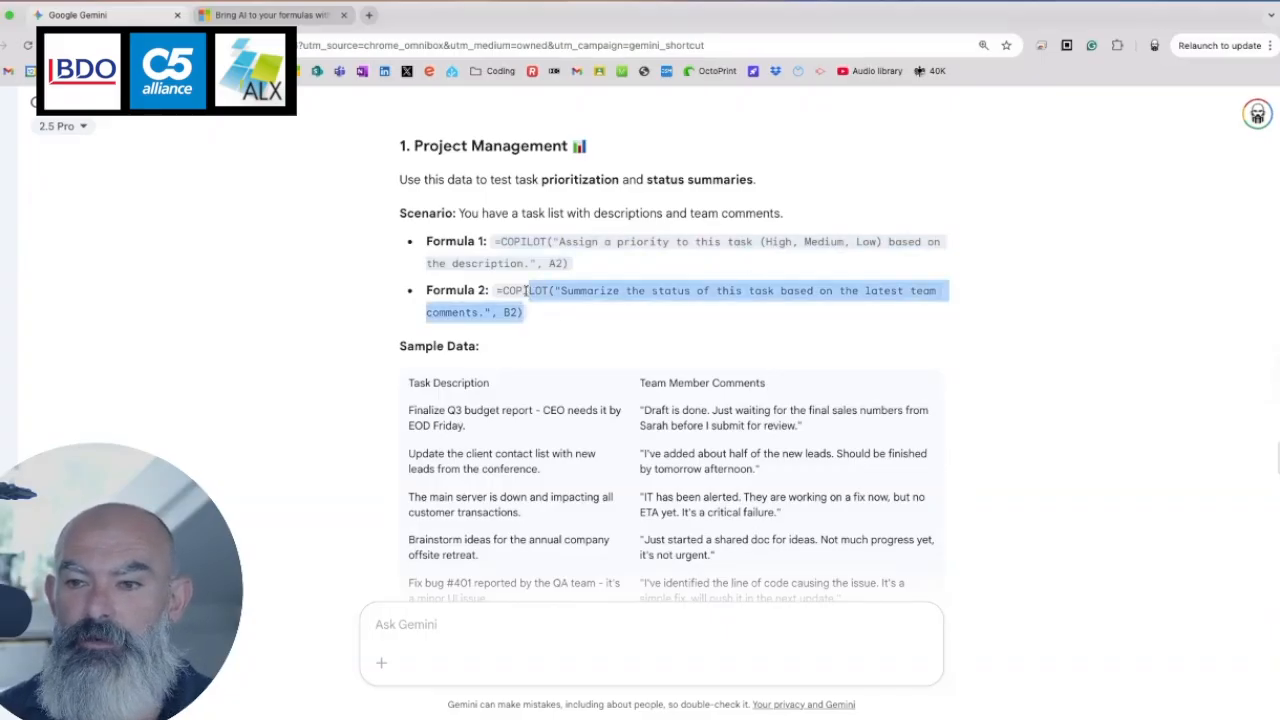
click(642, 287)
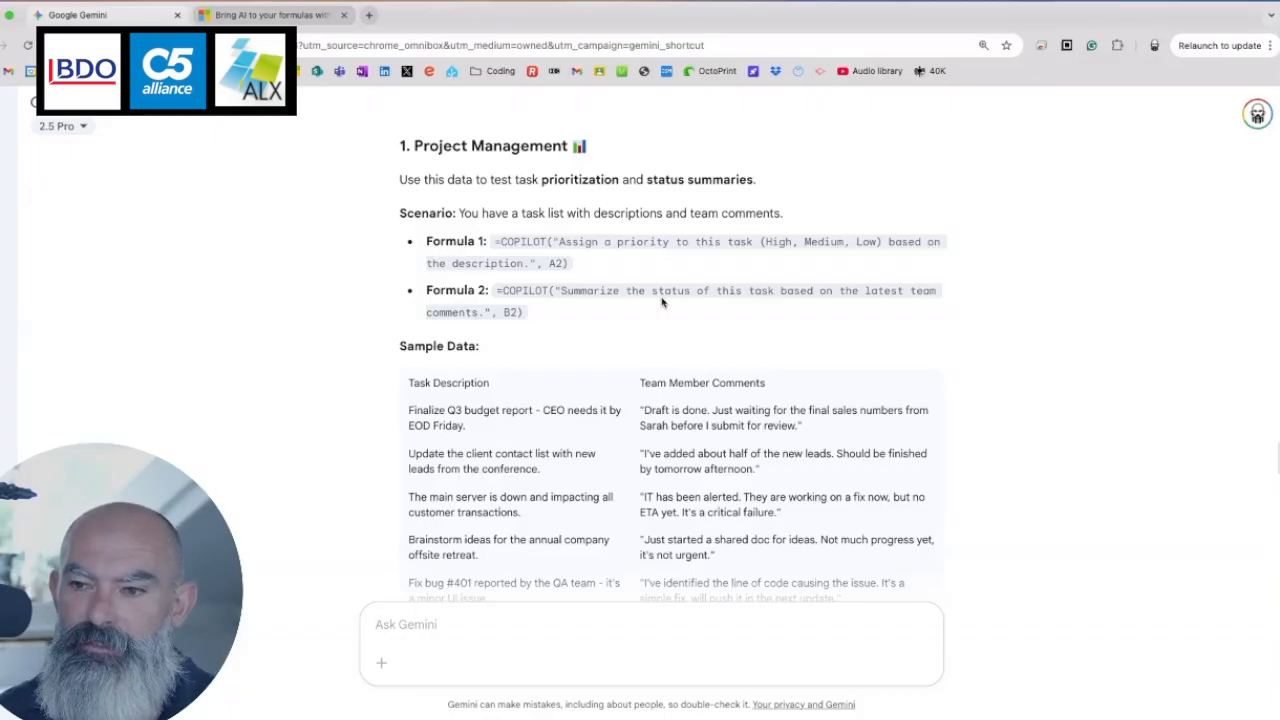
scroll(646, 400, down, 2)
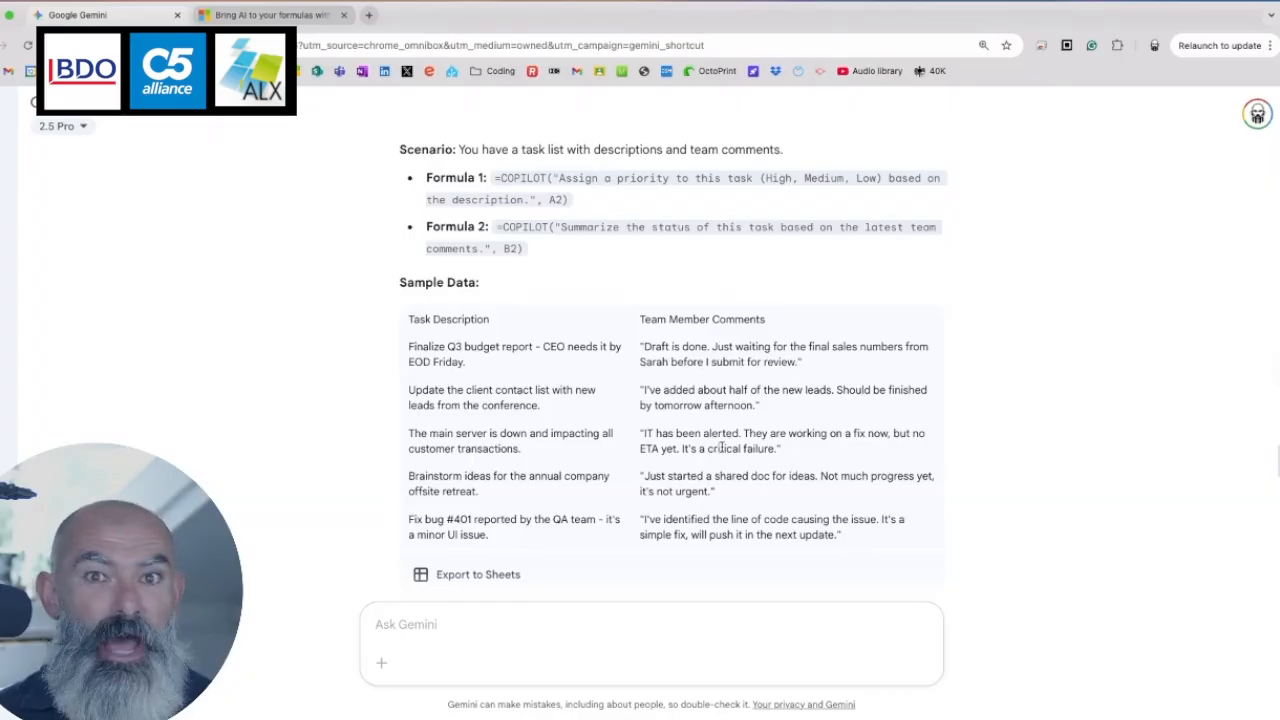
Examine the Sales and Marketing dataset's lead qualification and follow-up email formulas, its lead notes and expected outcome
scroll(722, 447, down, 1)
scroll(722, 447, down, 4)
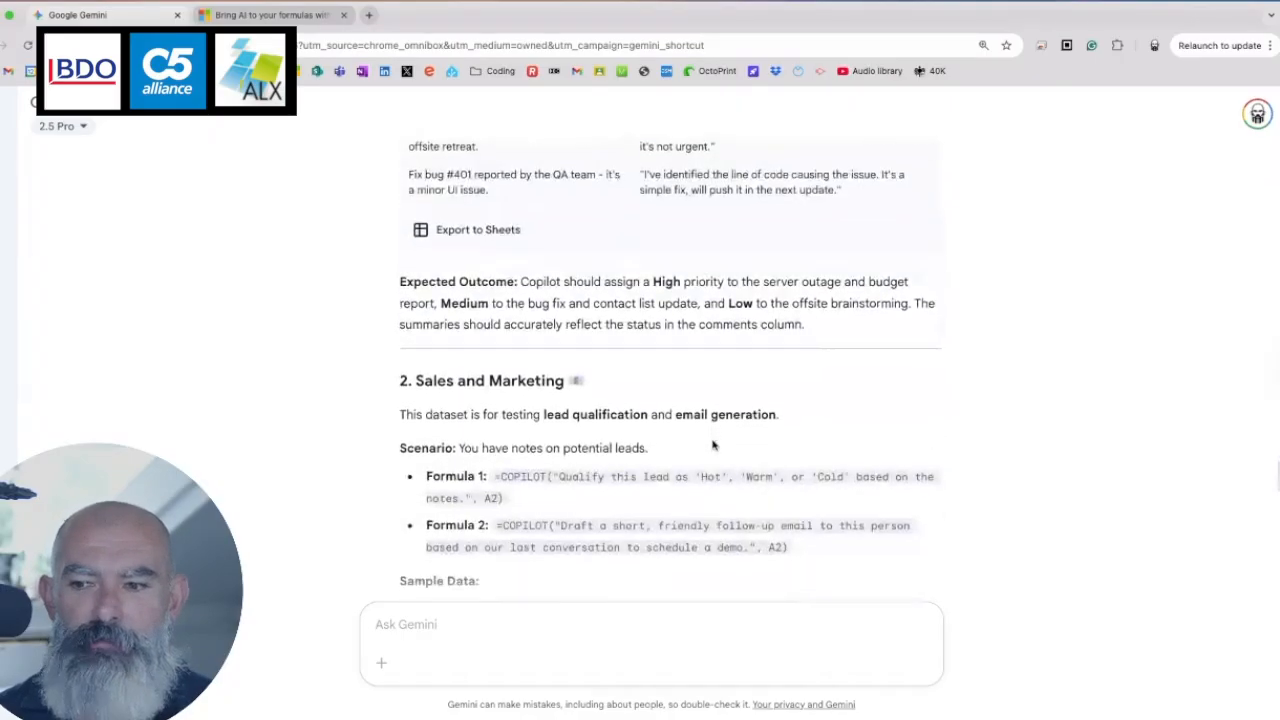
scroll(738, 452, down, 3)
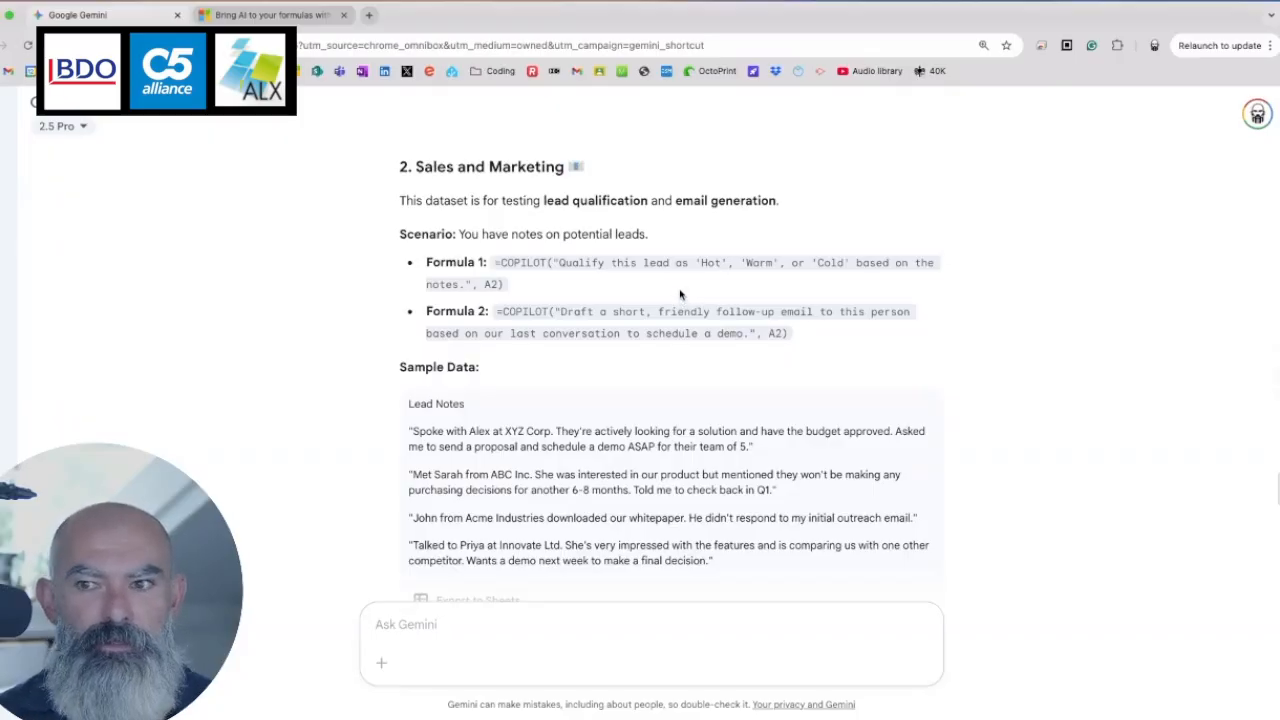
scroll(648, 297, down, 1)
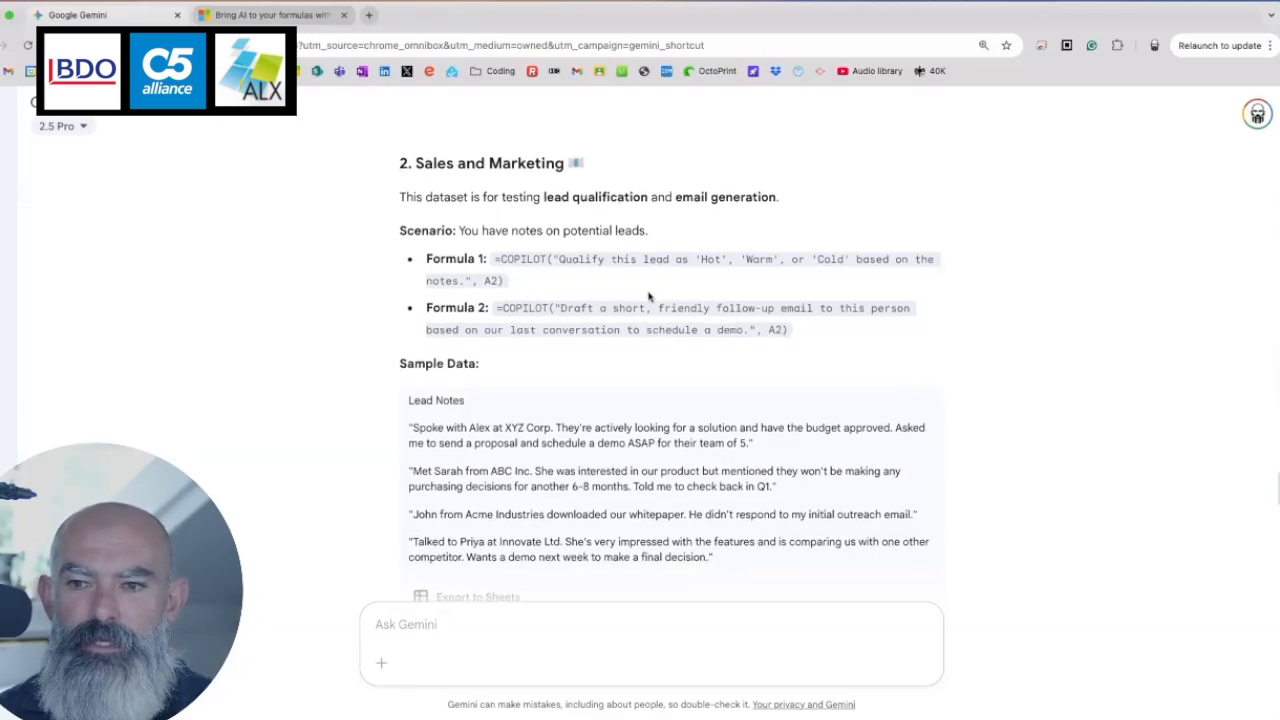
scroll(648, 297, down, 1)
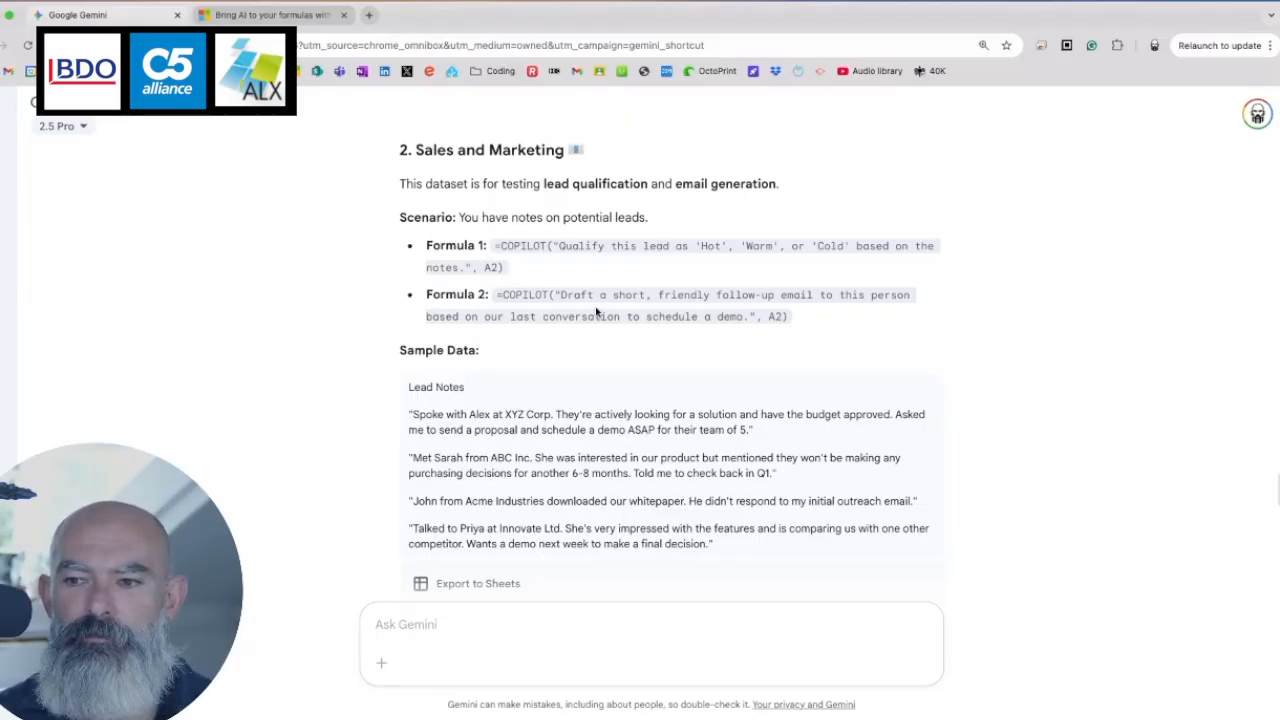
scroll(600, 298, down, 5)
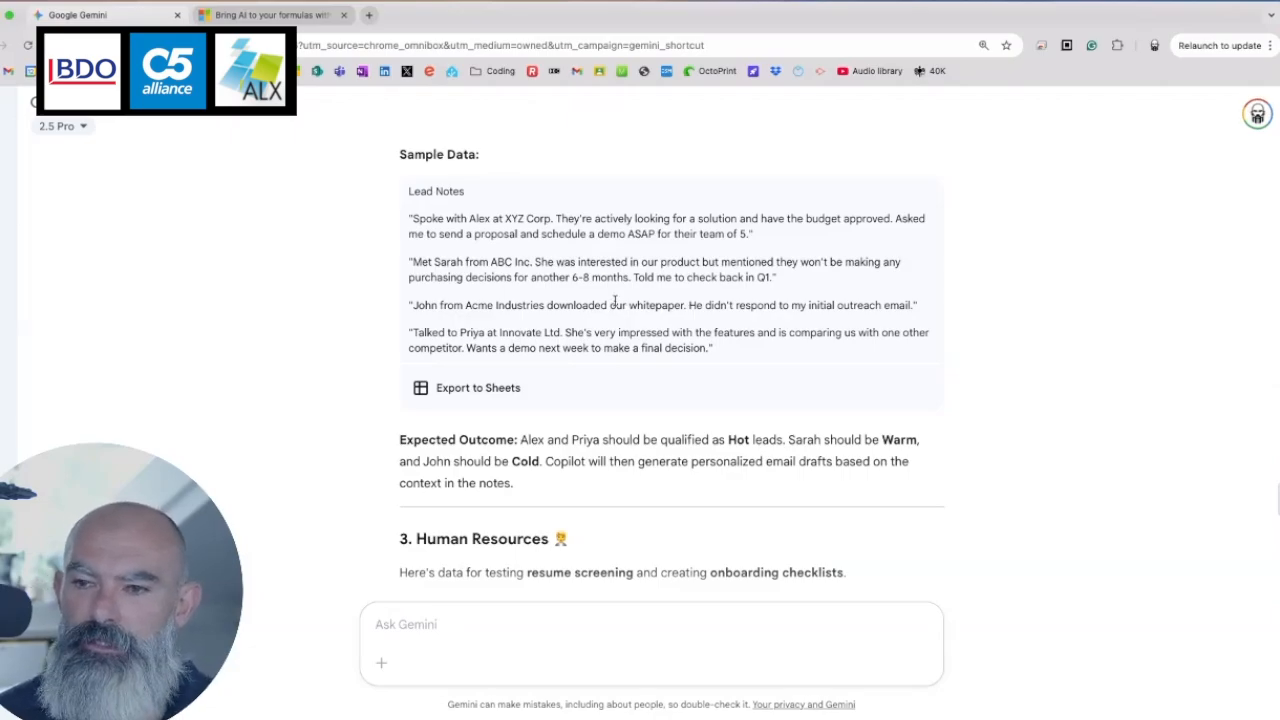
Examine the Human Resources dataset's resume screening and onboarding checklist formulas, its candidate summaries, job titles and expected outcome
scroll(568, 327, down, 1)
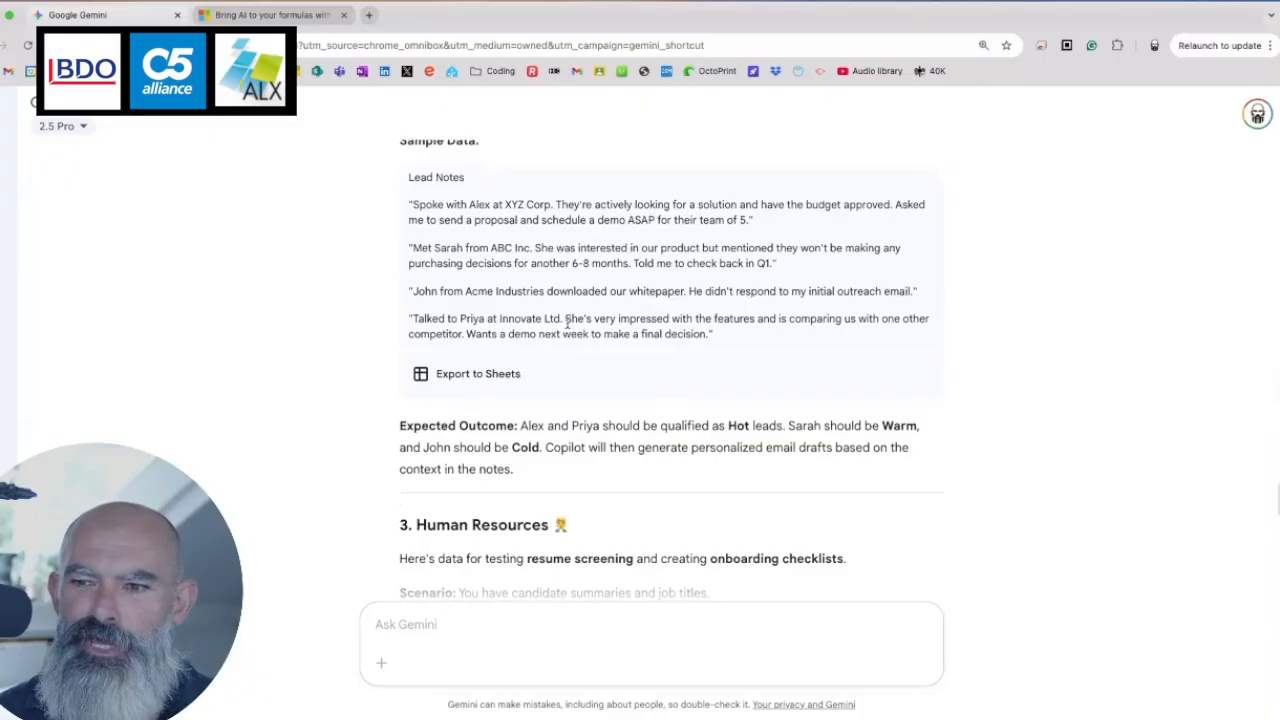
scroll(567, 322, down, 5)
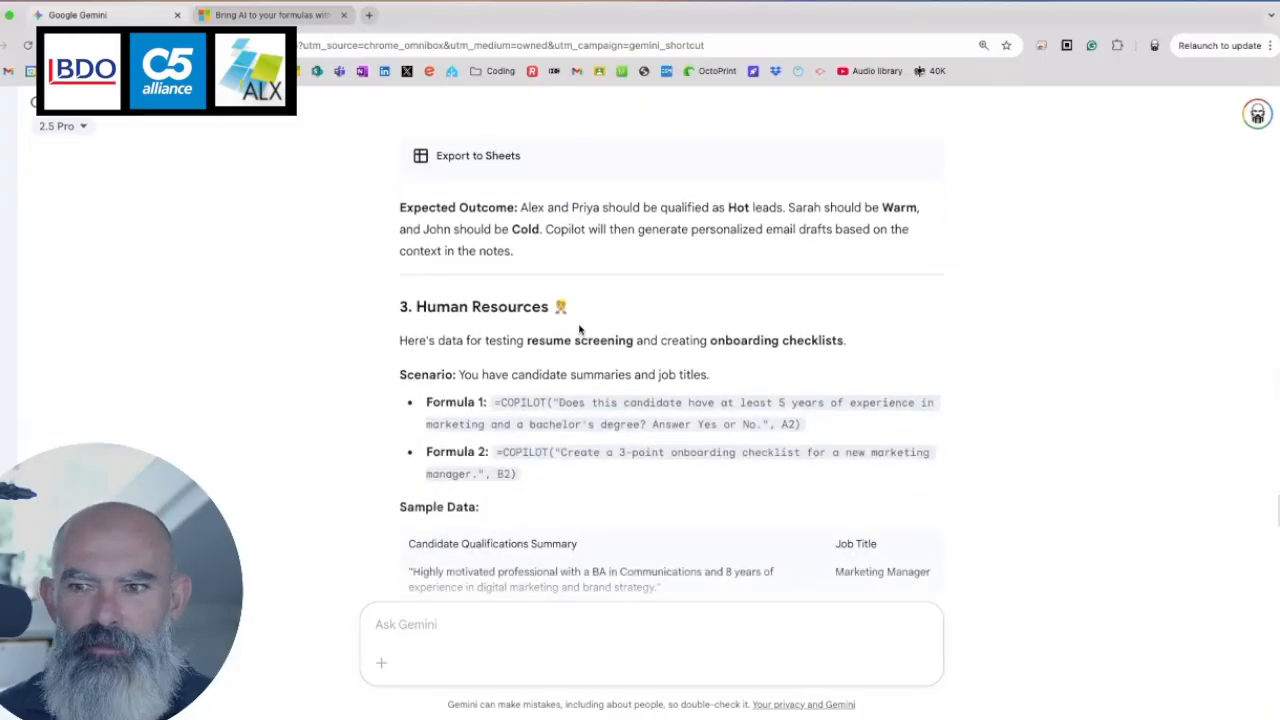
scroll(578, 327, down, 1)
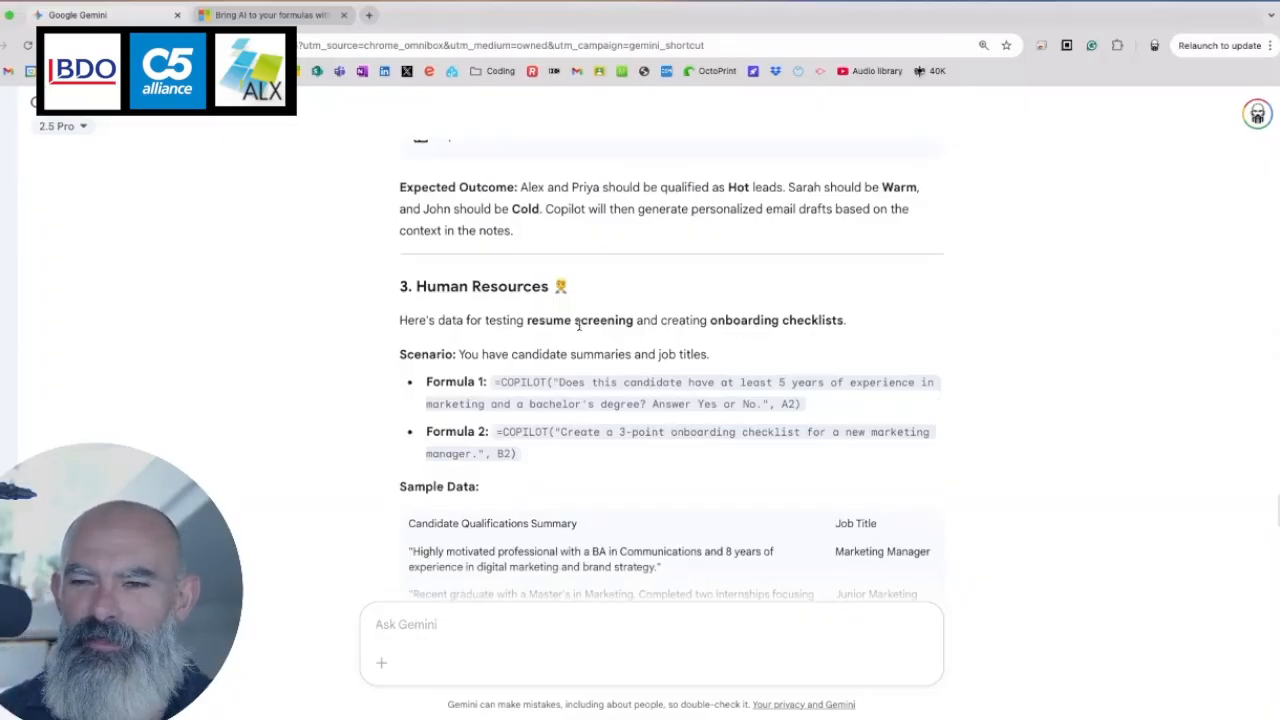
scroll(579, 327, down, 1)
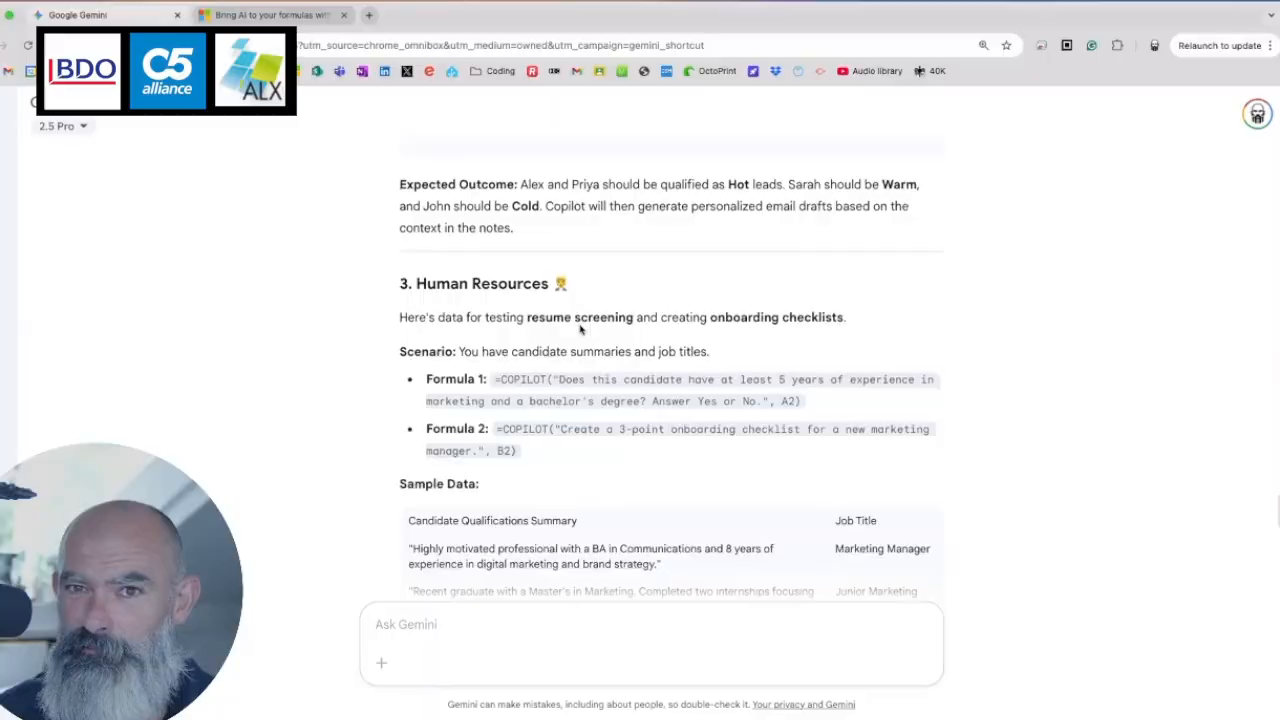
scroll(579, 327, down, 1)
scroll(577, 326, down, 2)
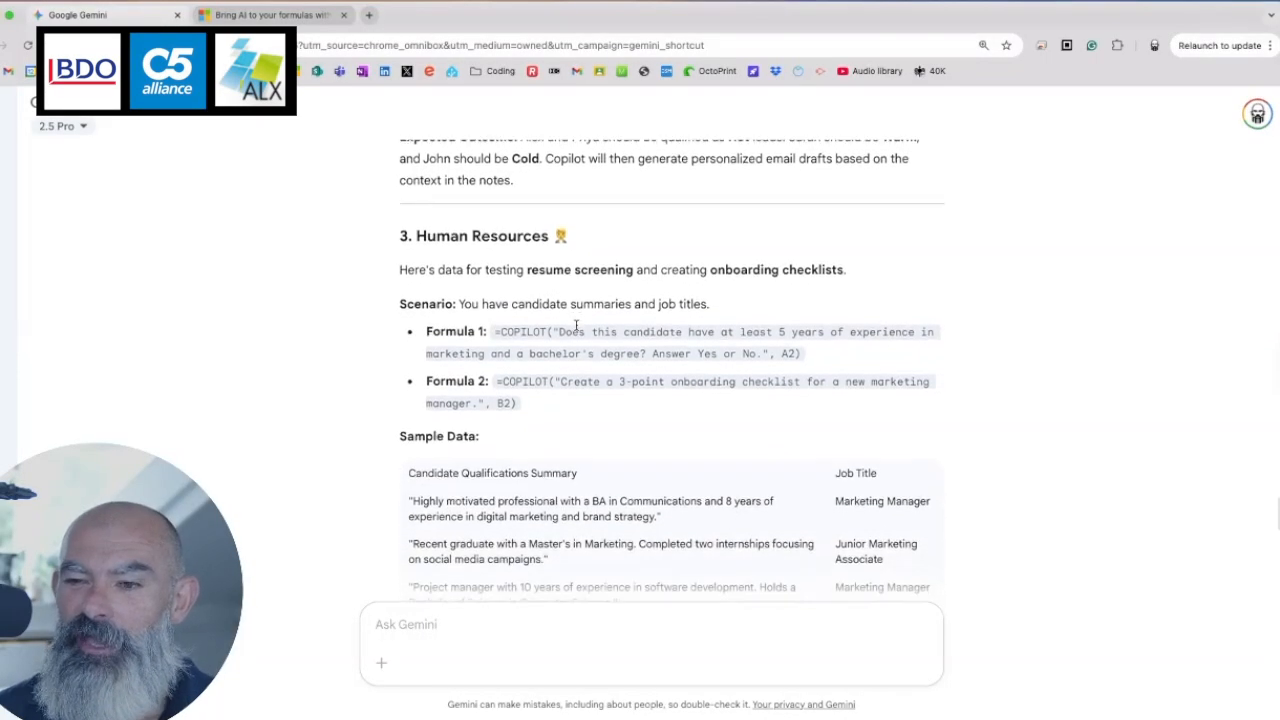
scroll(577, 326, down, 2)
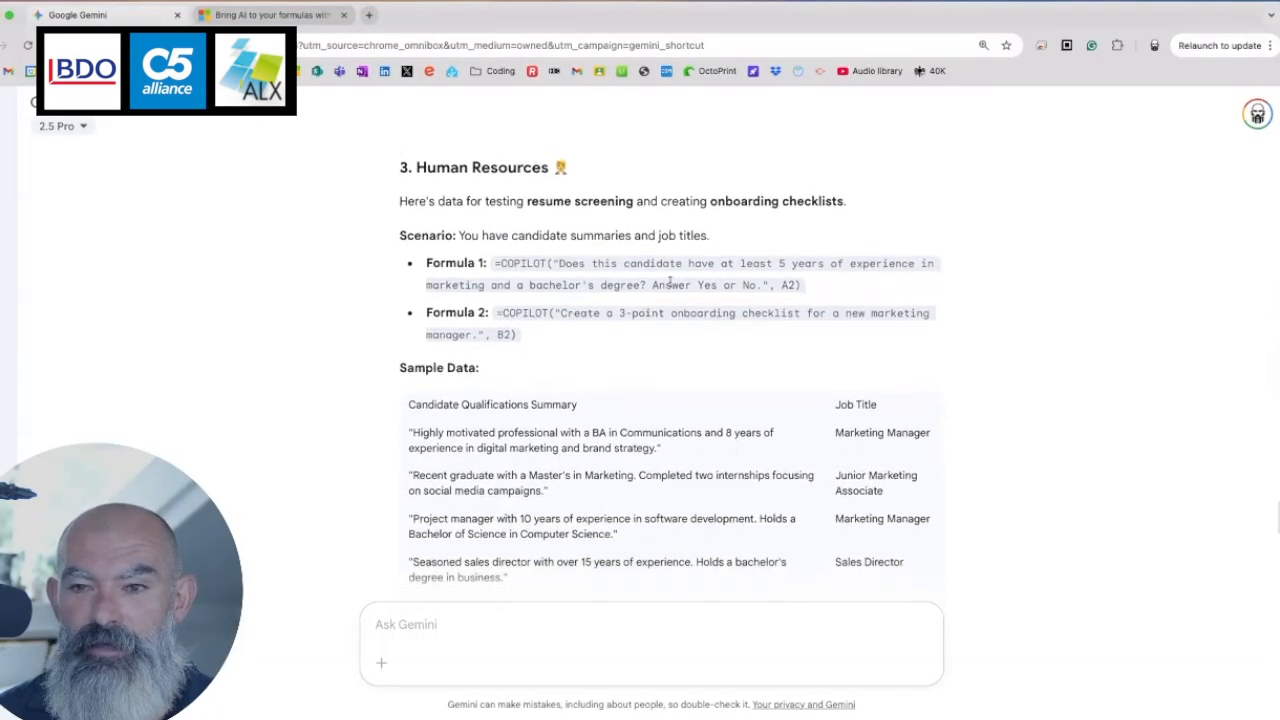
scroll(793, 277, down, 2)
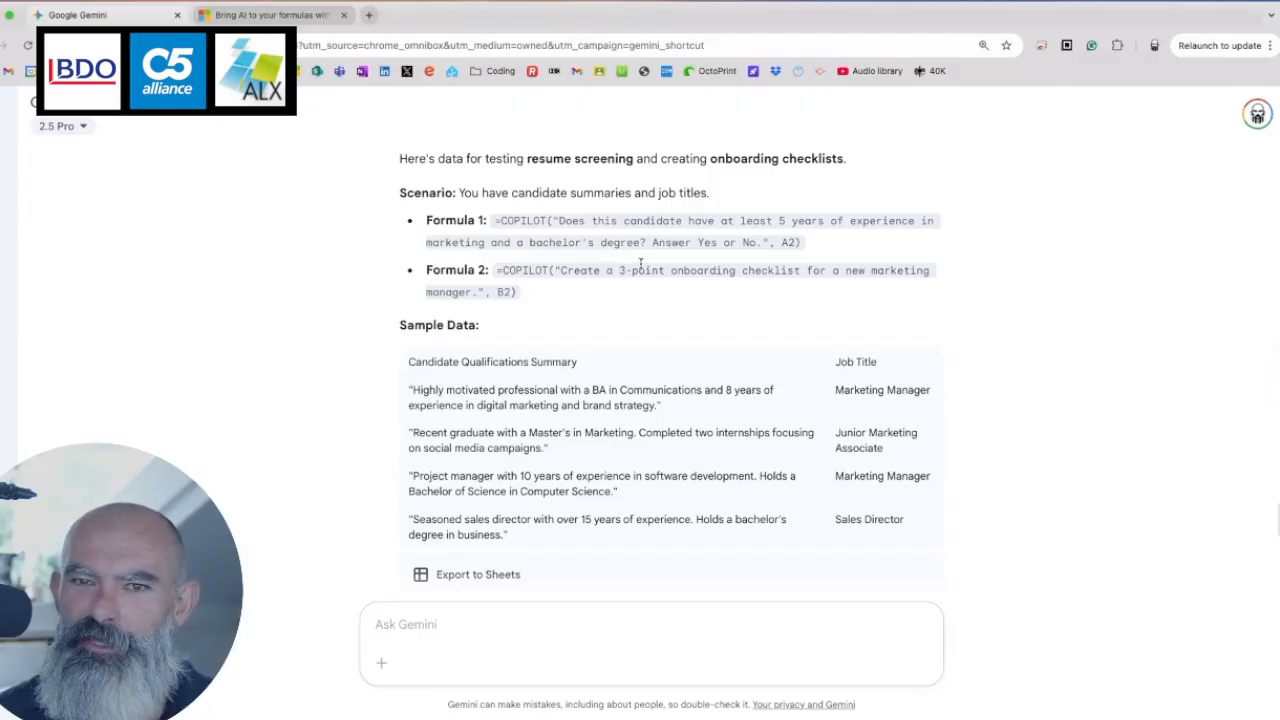
scroll(633, 266, down, 3)
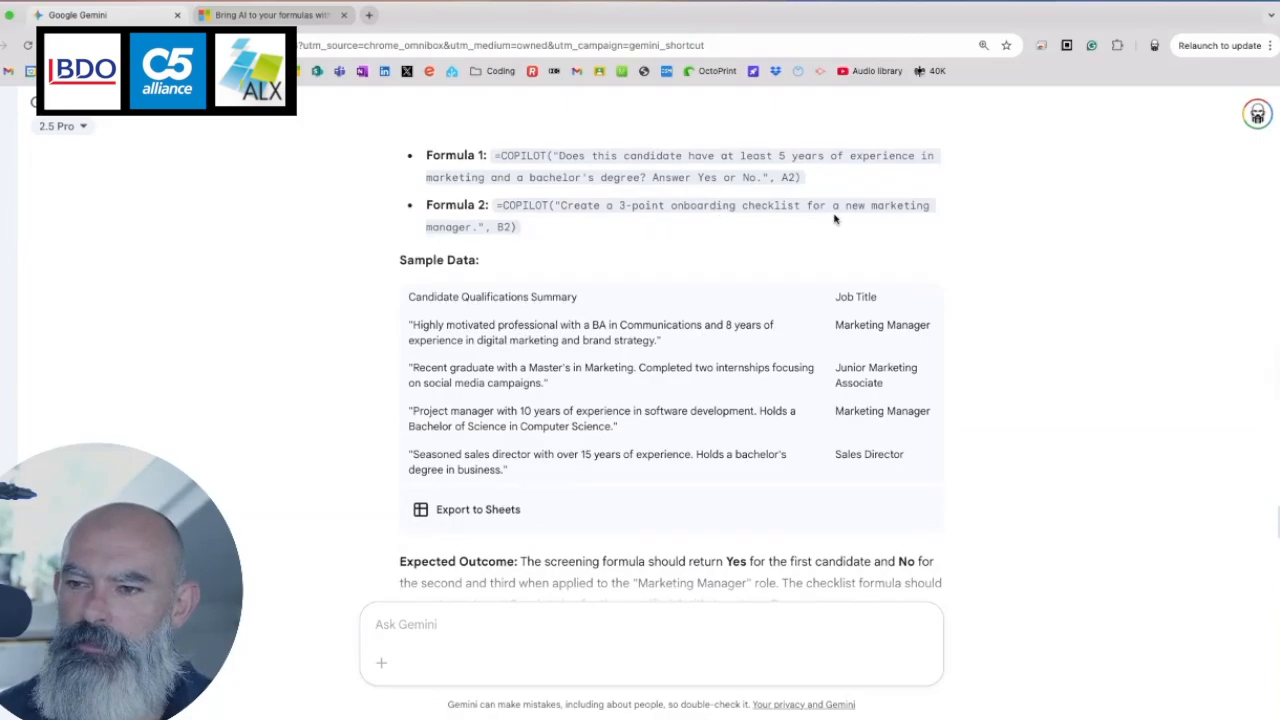
scroll(810, 250, down, 1)
scroll(808, 250, down, 5)
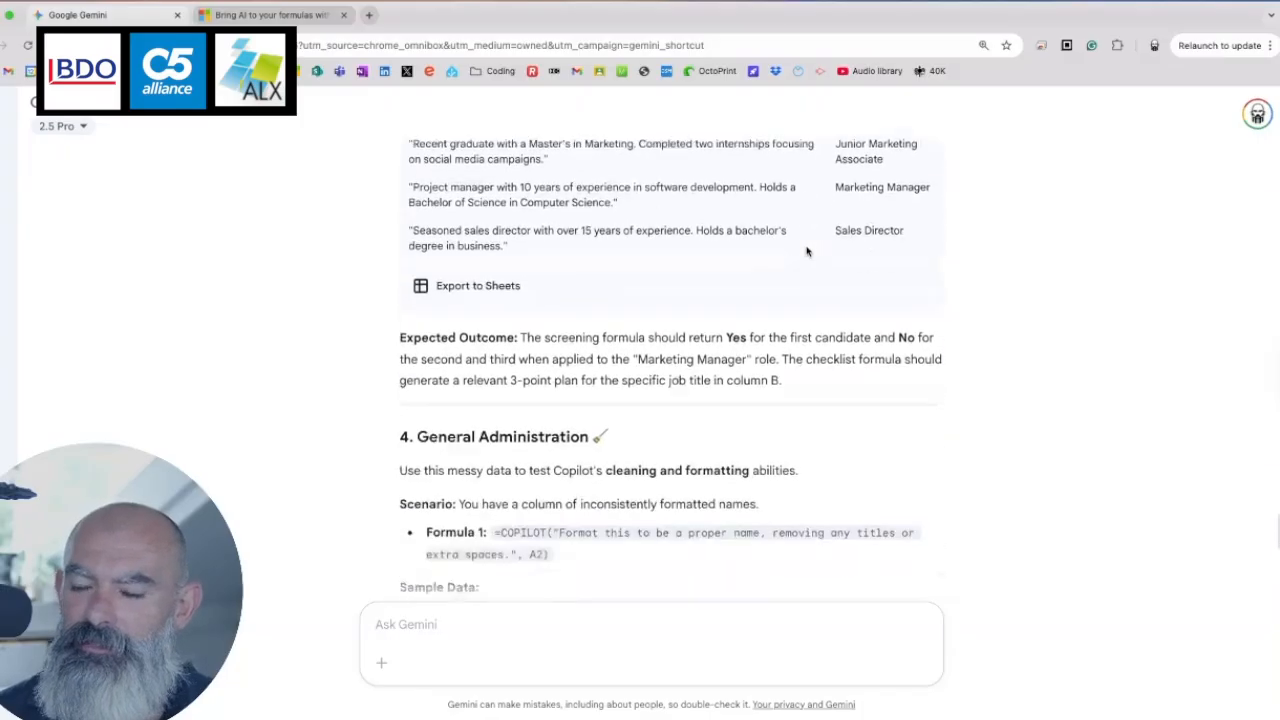
Examine the General Administration dataset's name-formatting formula, its messy sample data and expected outcome
scroll(806, 252, down, 1)
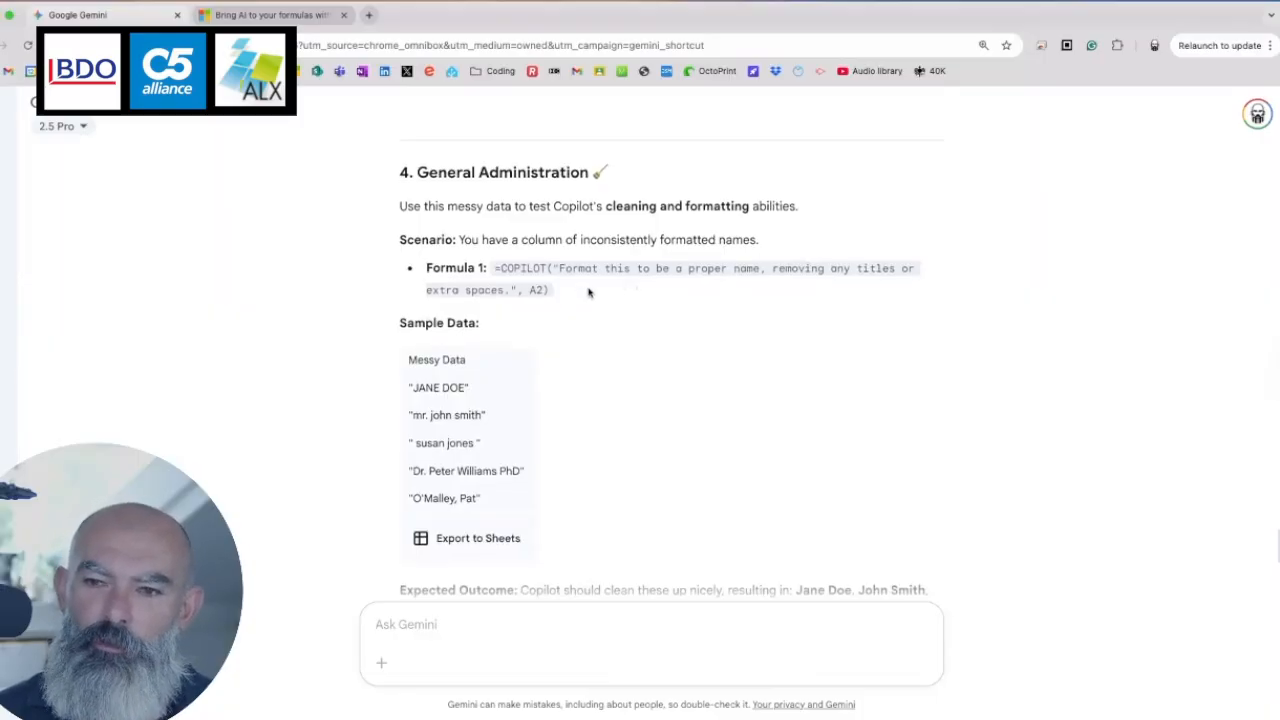
scroll(588, 292, down, 1)
scroll(589, 292, down, 2)
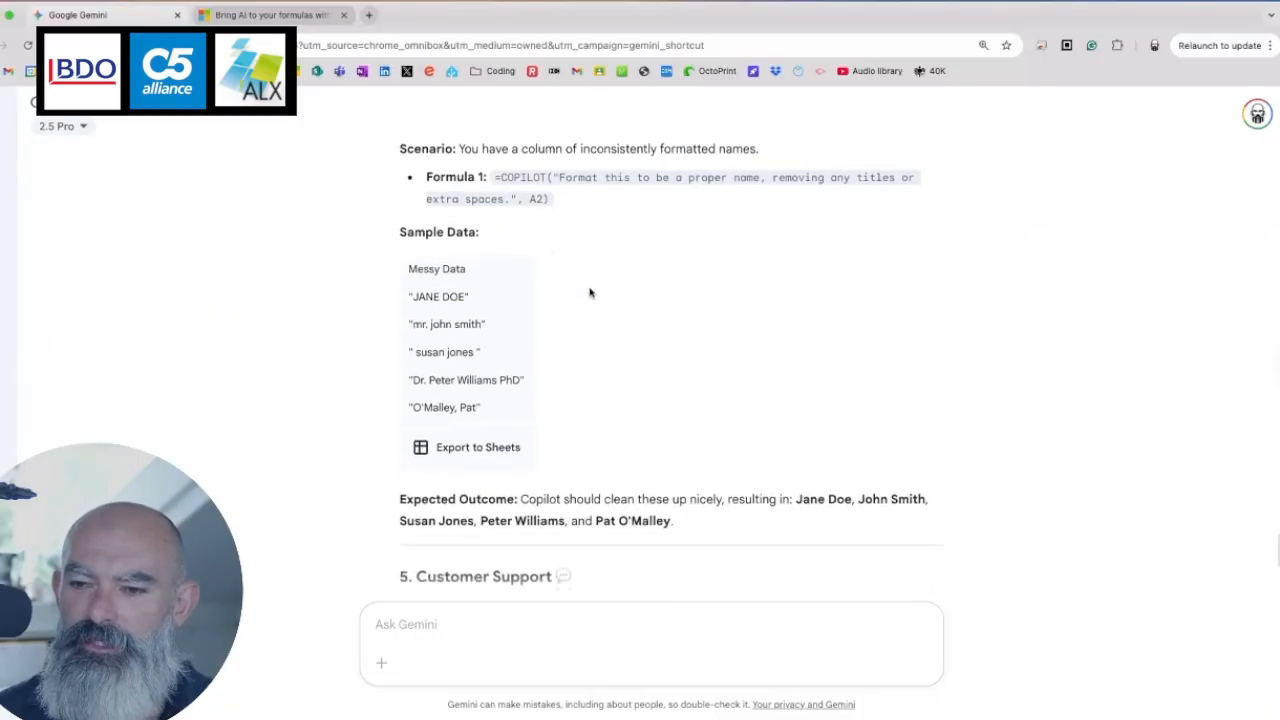
scroll(590, 293, up, 3)
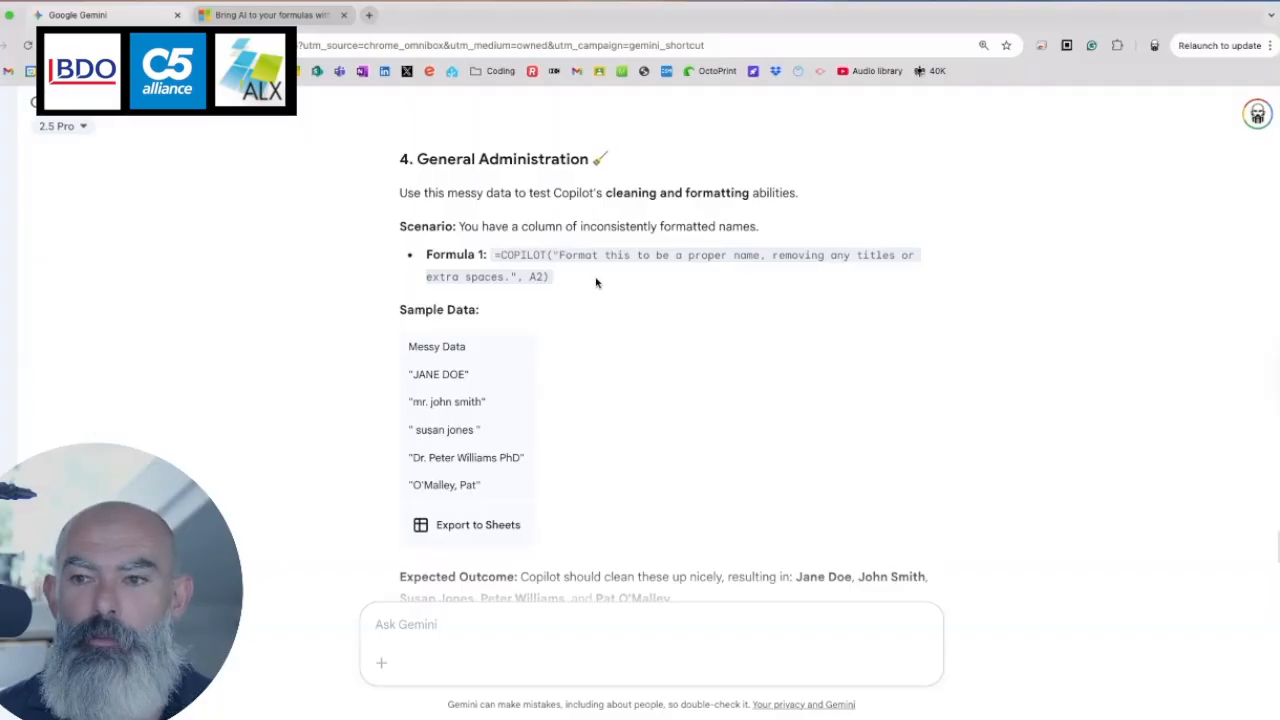
scroll(596, 280, down, 1)
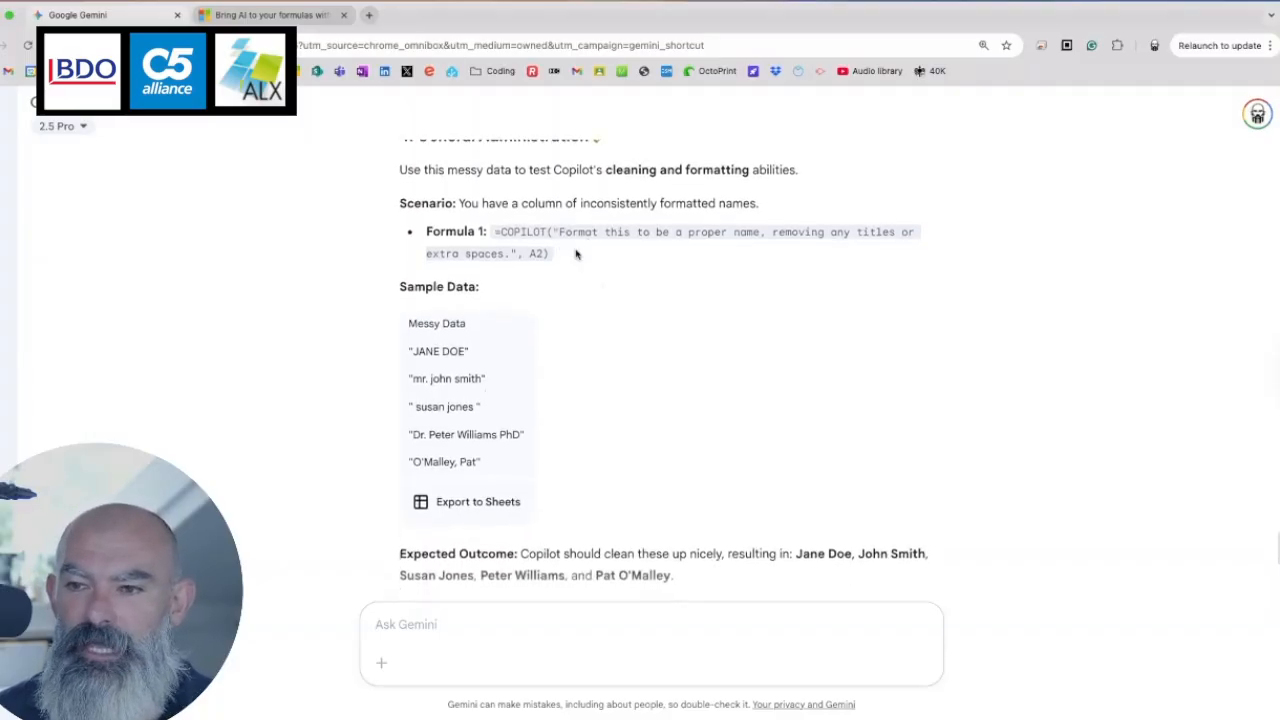
scroll(470, 400, down, 1)
Highlight the messy name entries and the General Administration formula with its sample data, and compare them with the expected cleaned names
drag(482, 425, 411, 312)
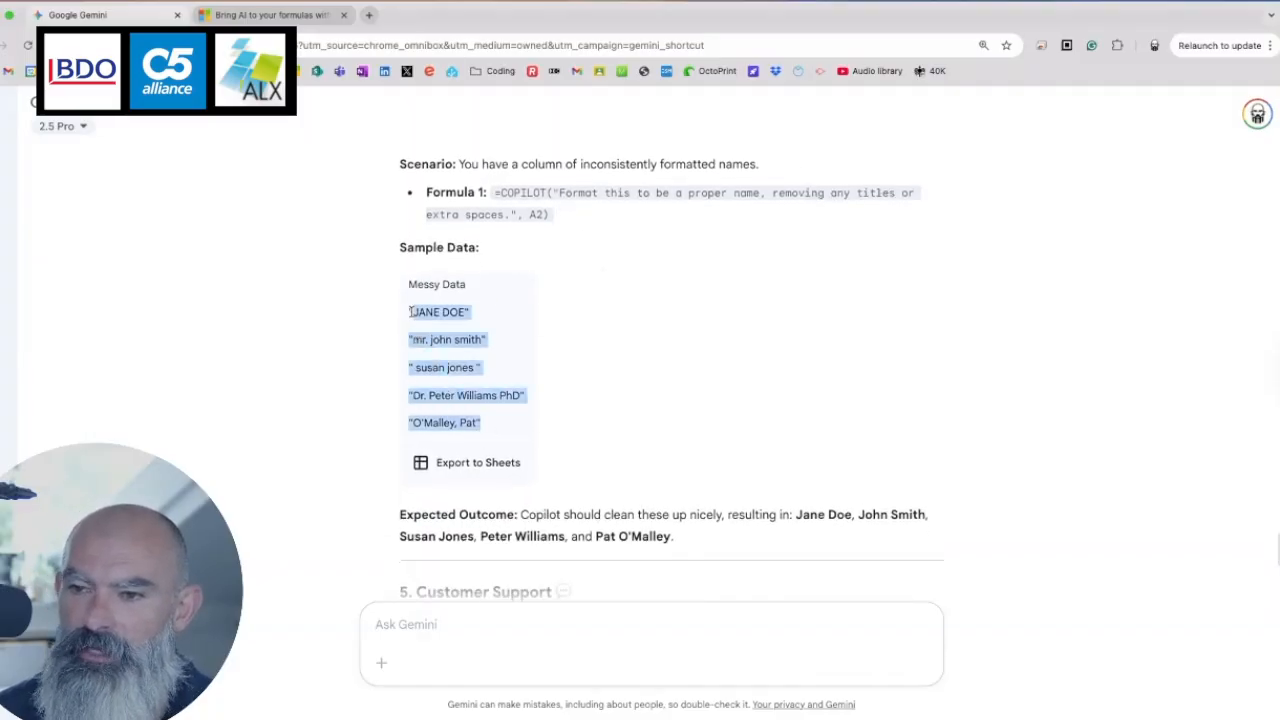
click(638, 346)
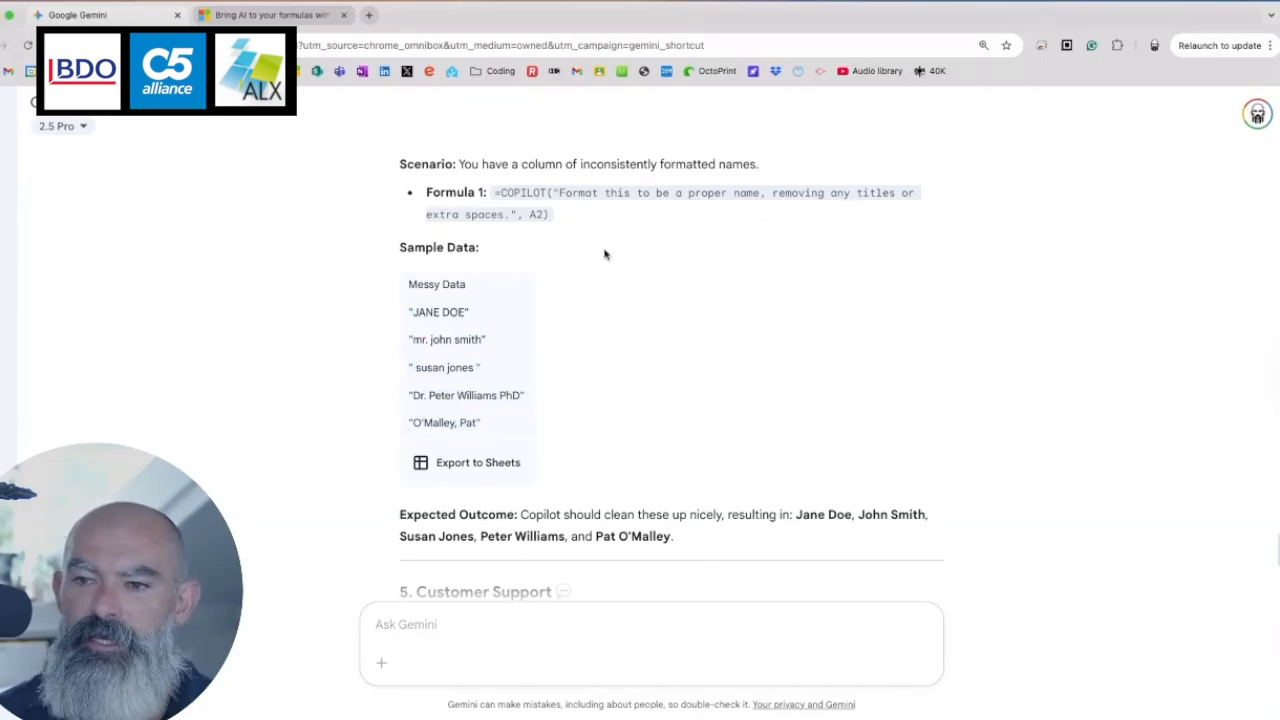
scroll(595, 300, down, 2)
scroll(521, 276, up, 1)
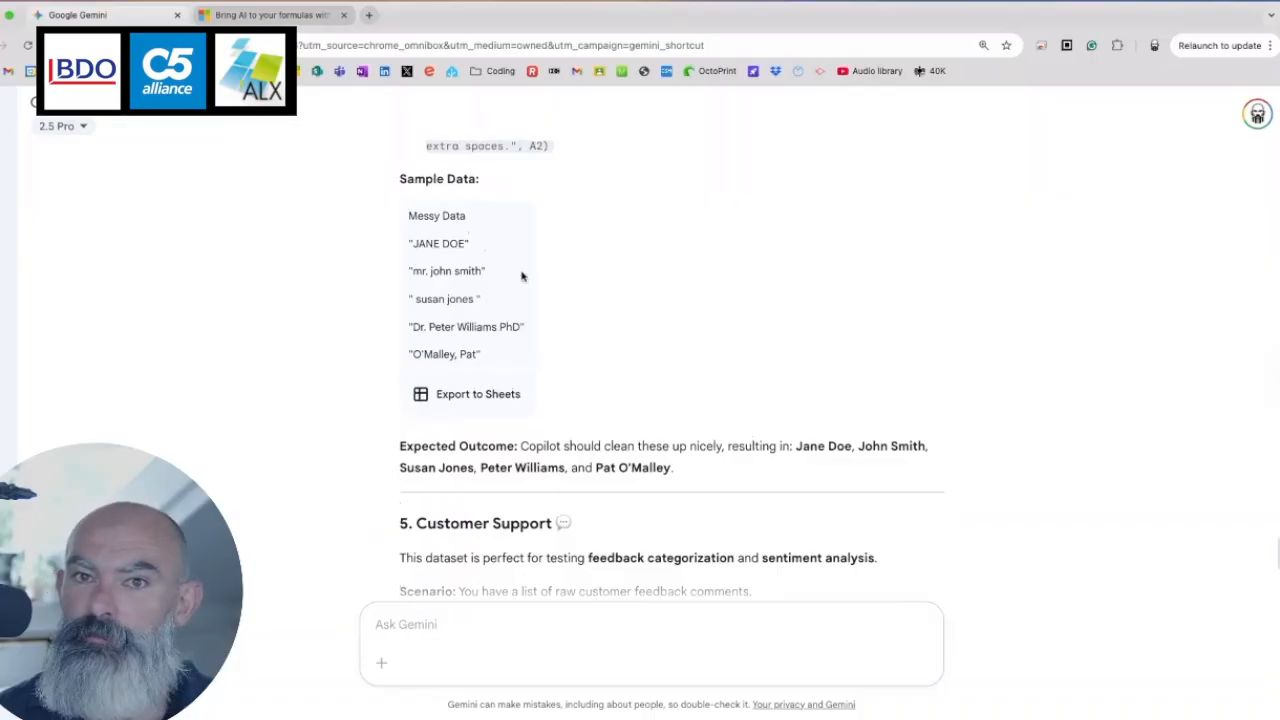
scroll(586, 294, up, 1)
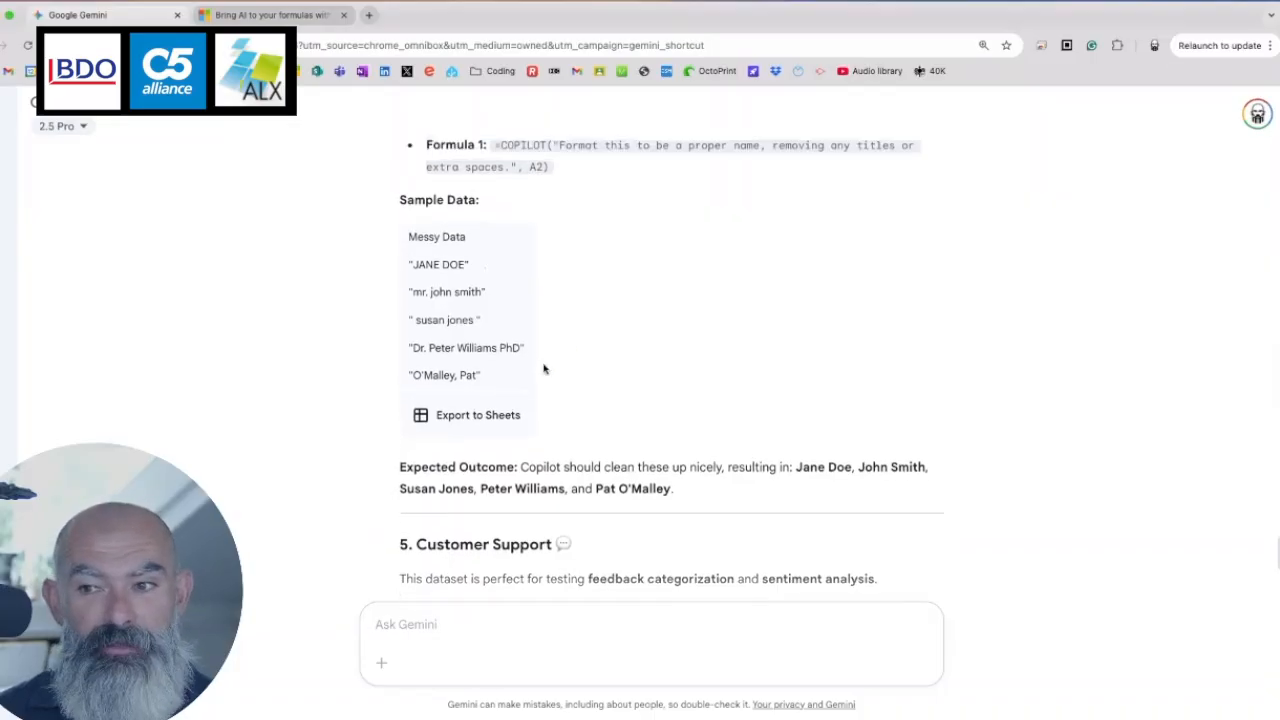
drag(583, 372, 402, 158)
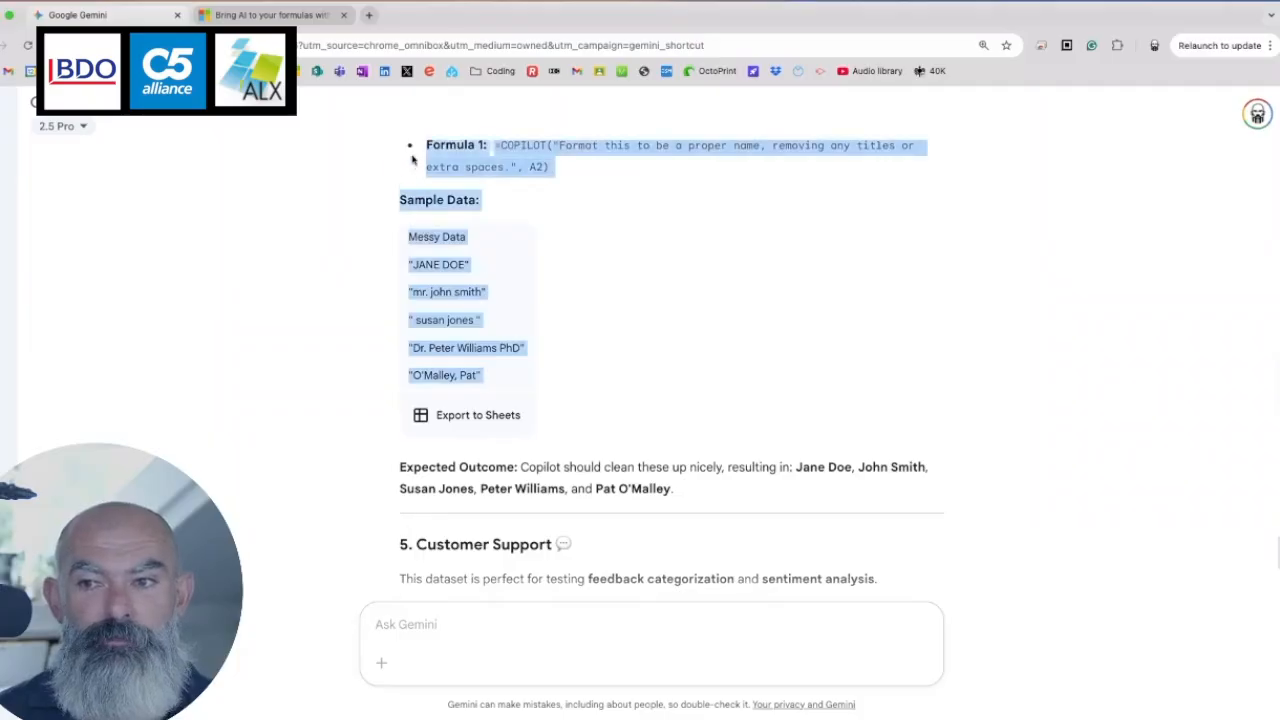
click(613, 254)
scroll(613, 254, up, 1)
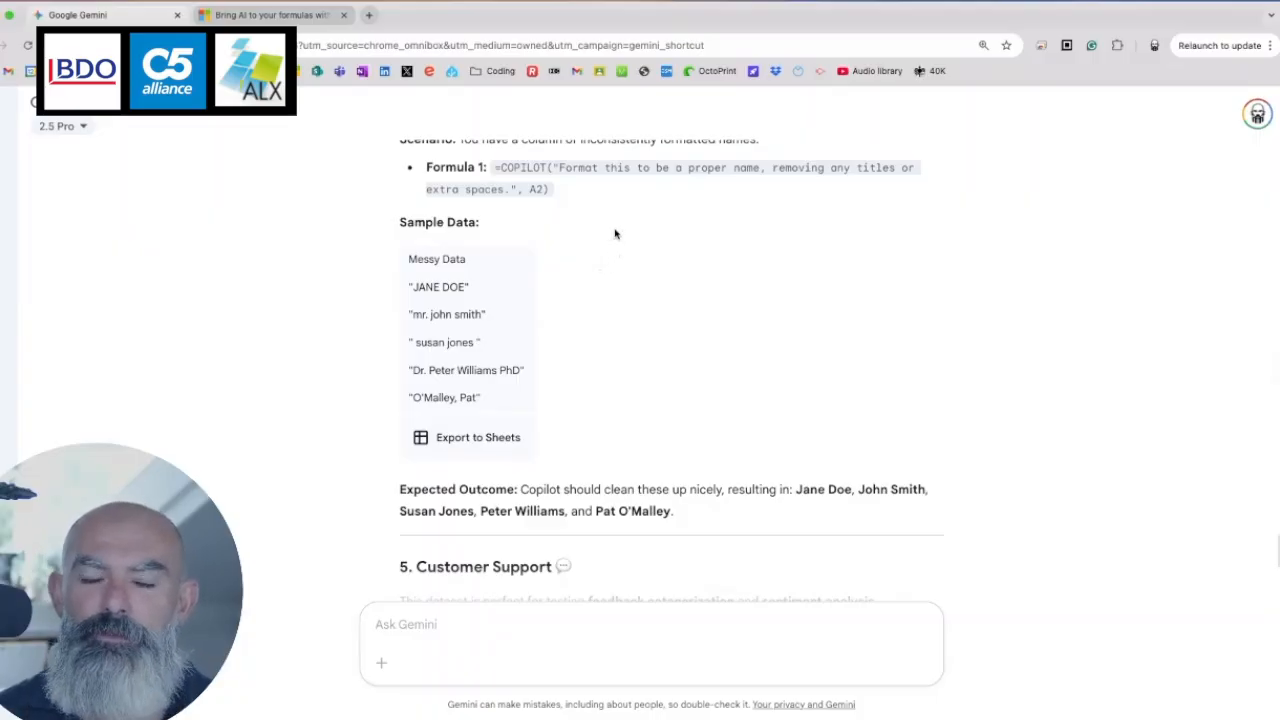
scroll(587, 350, down, 1)
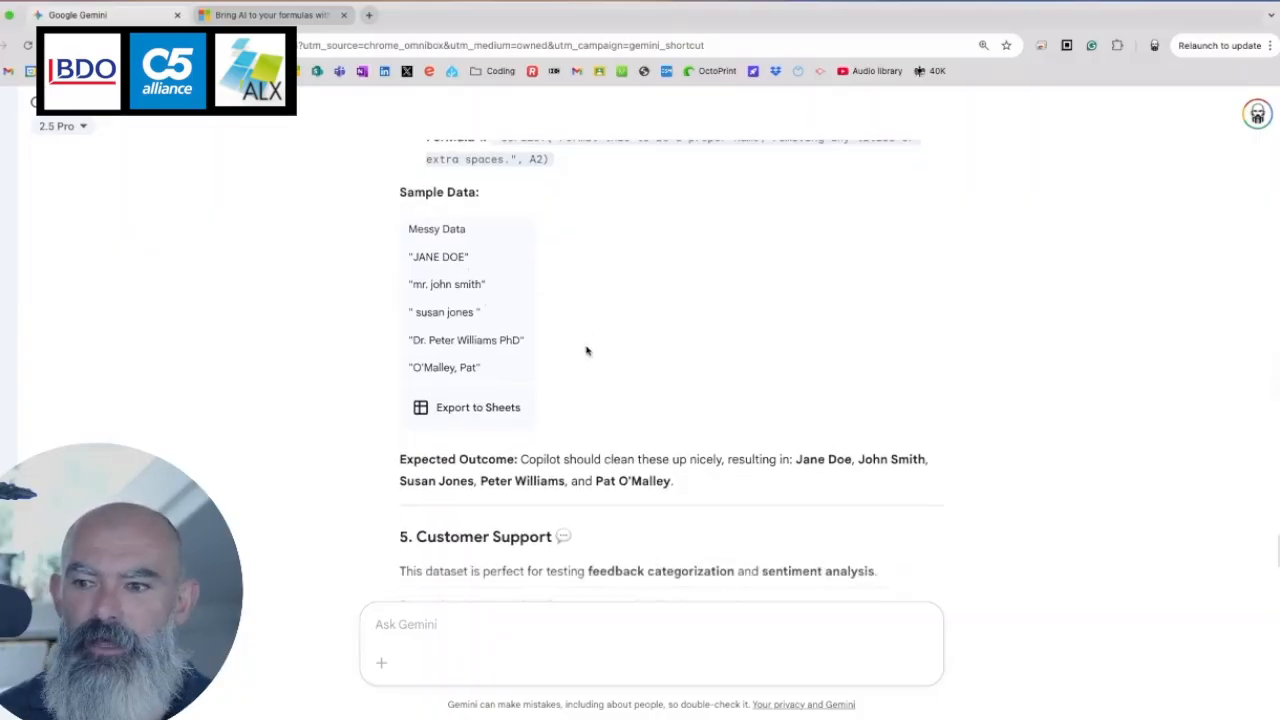
Examine the Customer Support dataset's feedback categorization and sentiment analysis formulas, its customer feedback comments and expected outcome
scroll(587, 350, down, 5)
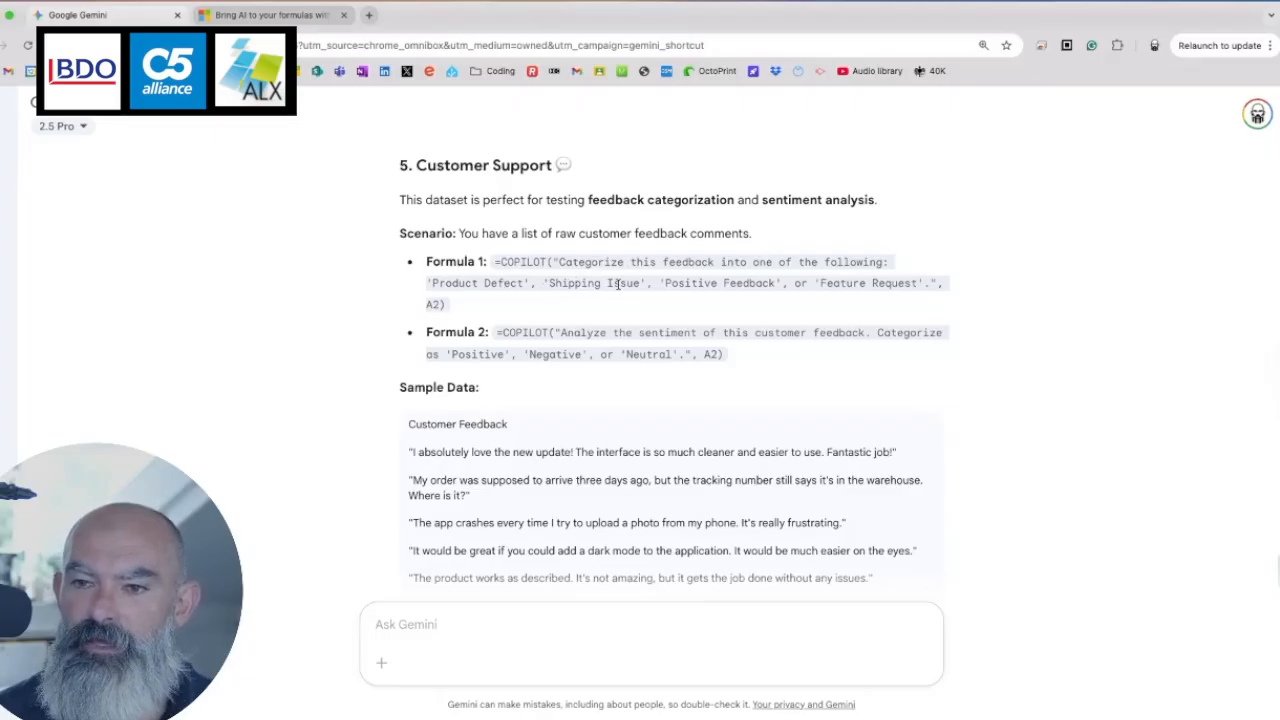
scroll(756, 302, down, 1)
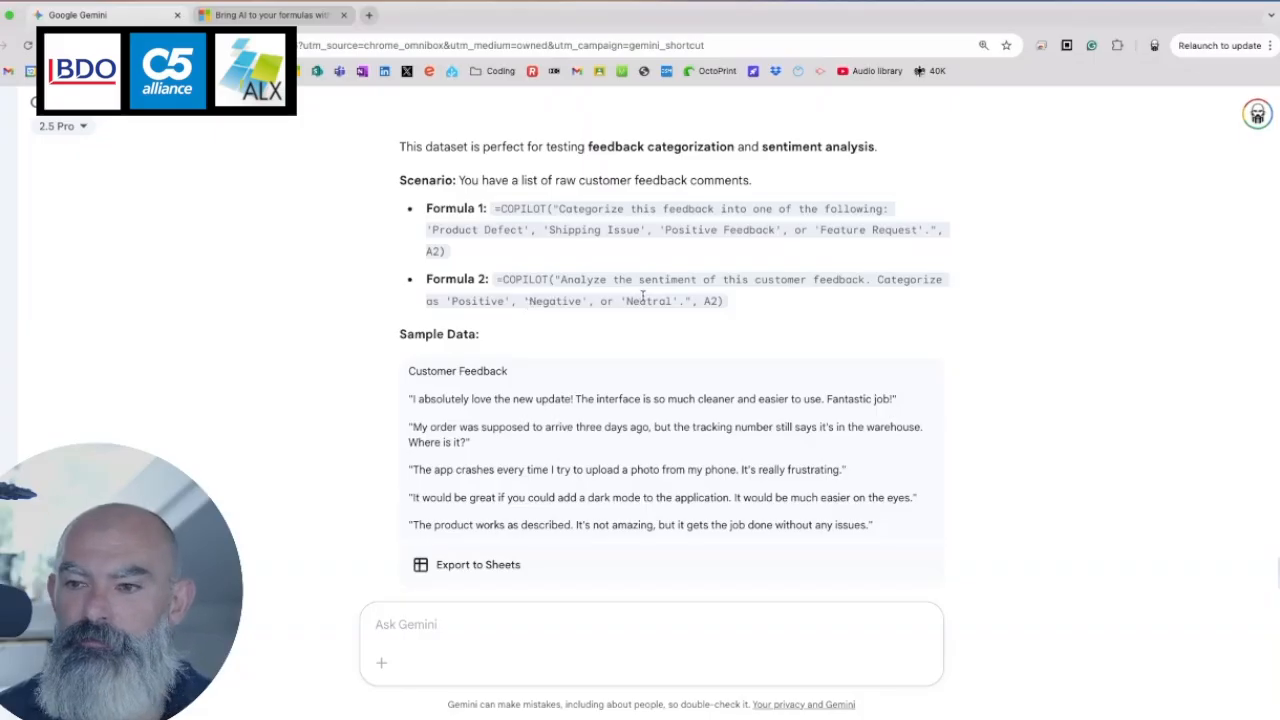
scroll(634, 298, down, 2)
scroll(632, 296, down, 3)
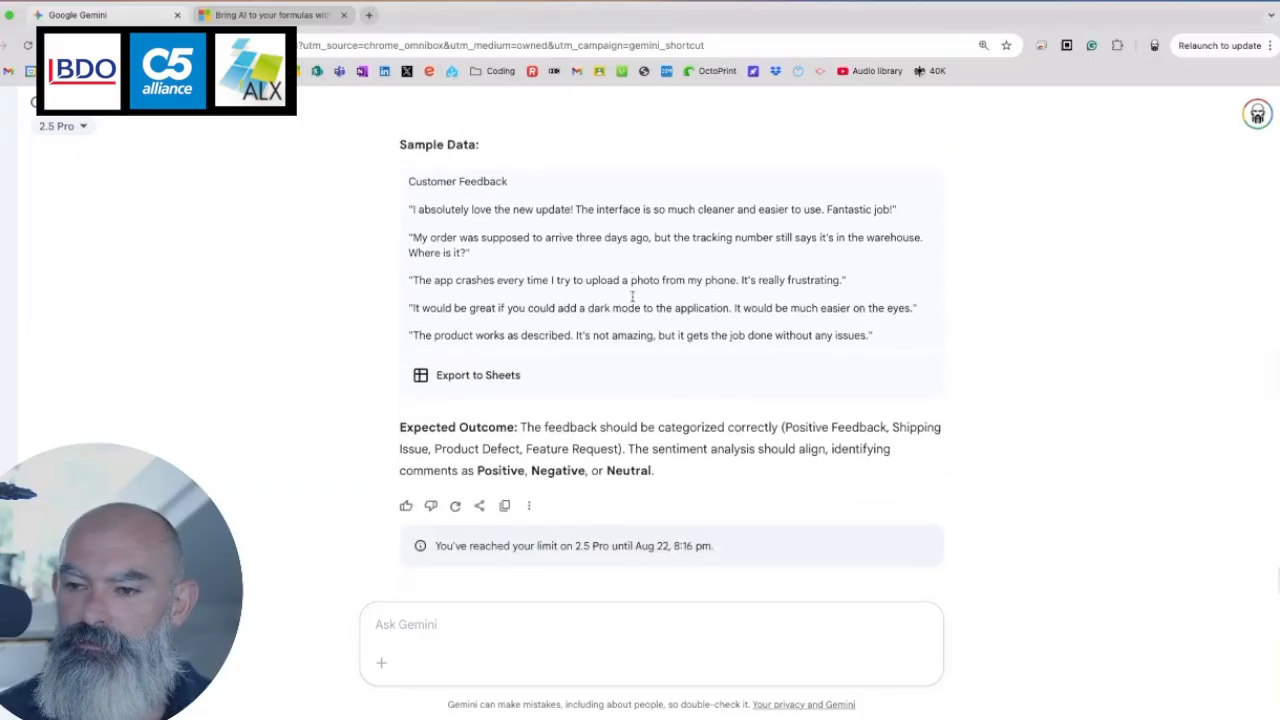
scroll(633, 300, up, 3)
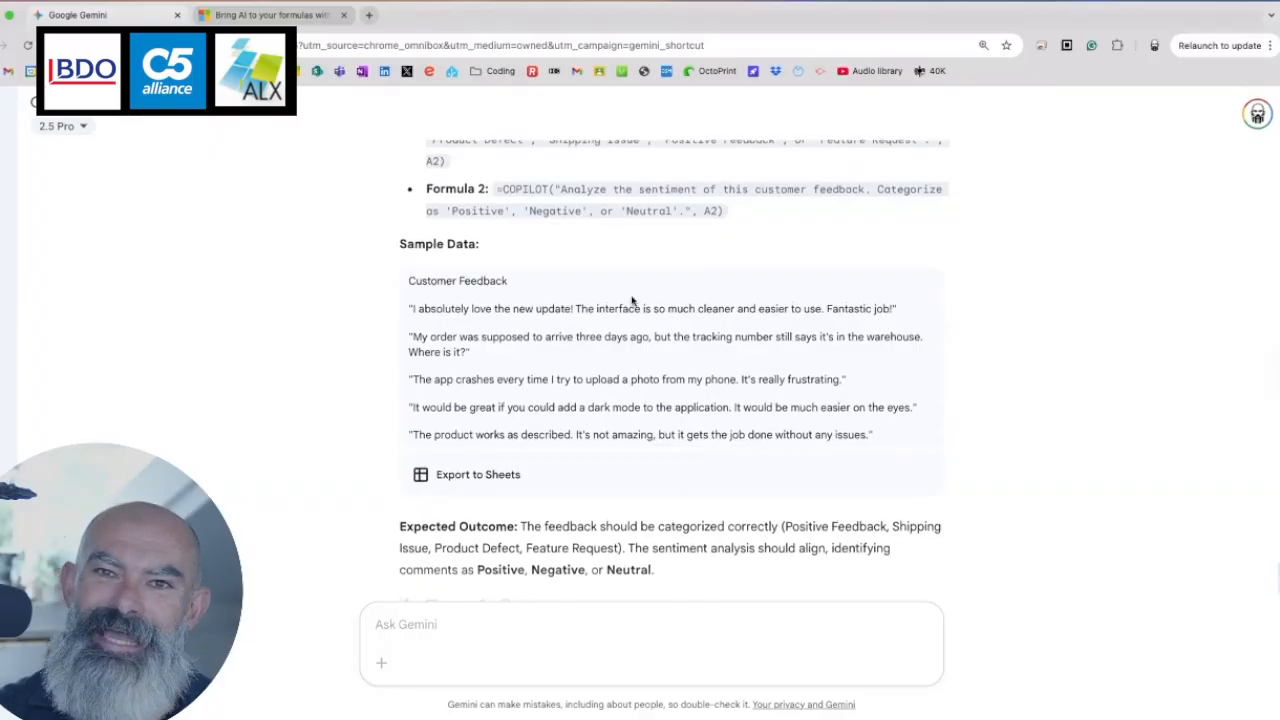